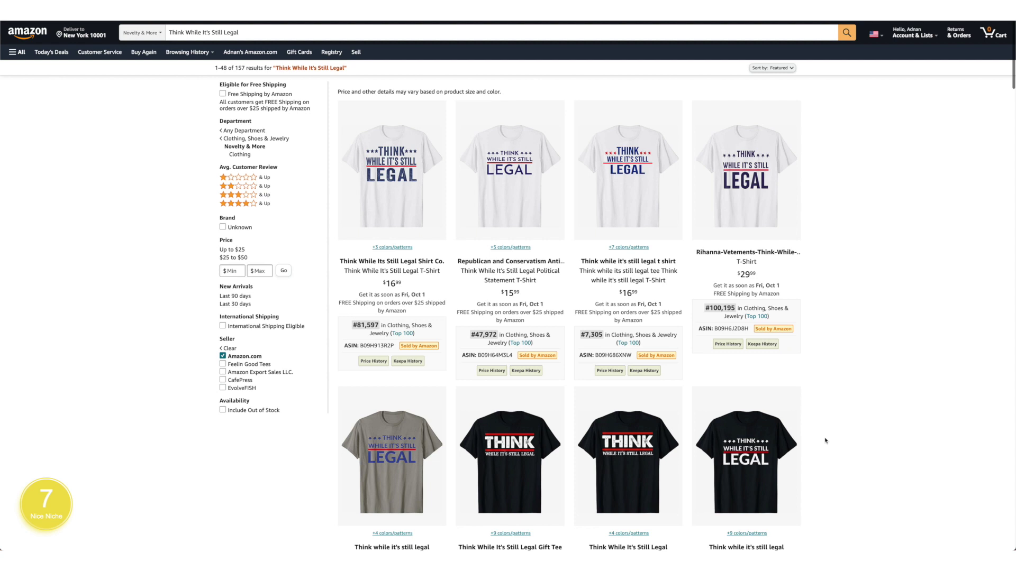
Browse the T-shirt template results, 1,625 templates plus a blank T-shirt option
mouse_move(603, 152)
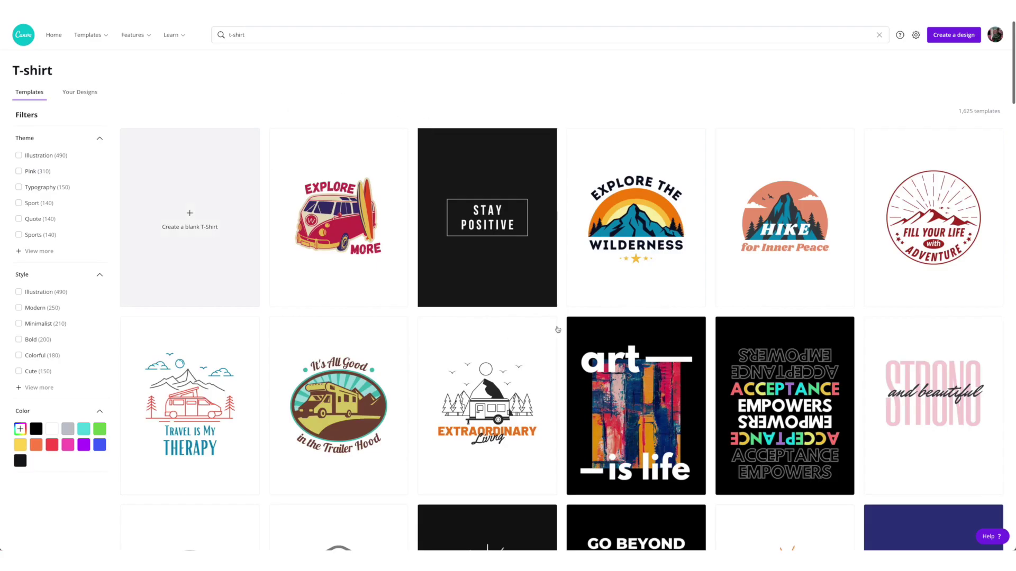
scroll(492, 211, "down", 8)
scroll(497, 220, "down", 7)
scroll(496, 220, "up", 20)
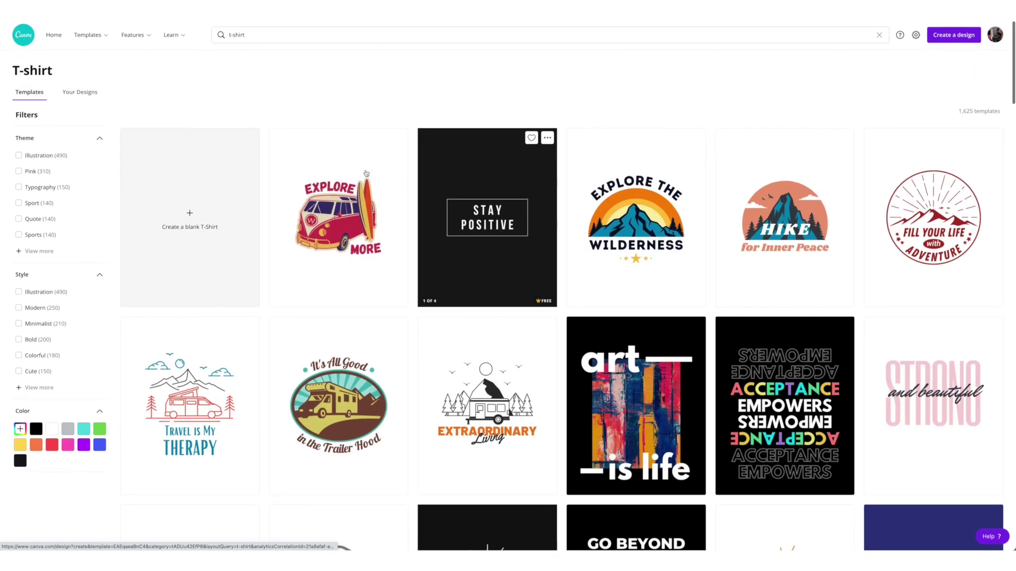
mouse_move(100, 40)
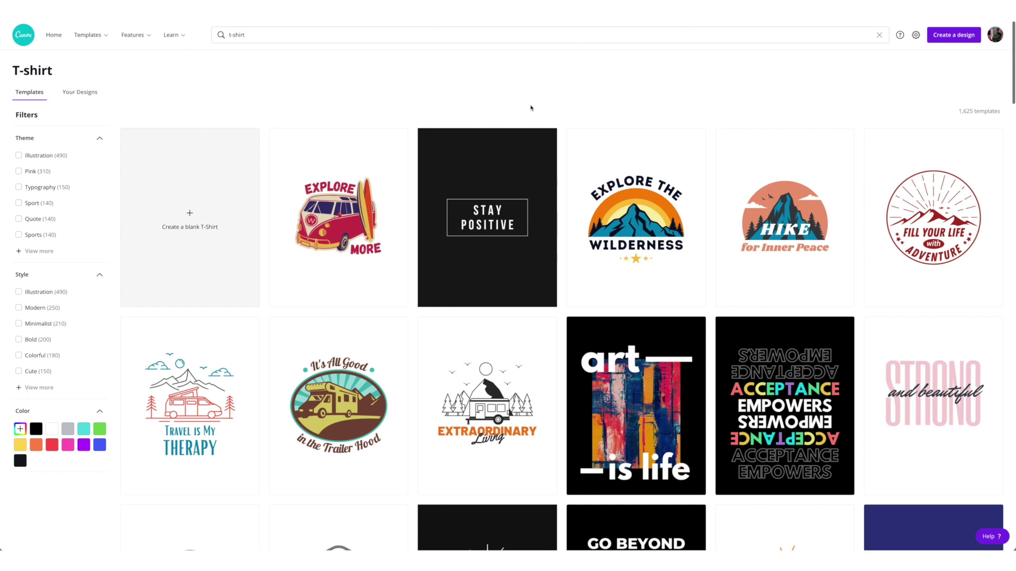
Set up a custom-size design 4500 px wide and 5400 px high
left_click(954, 37)
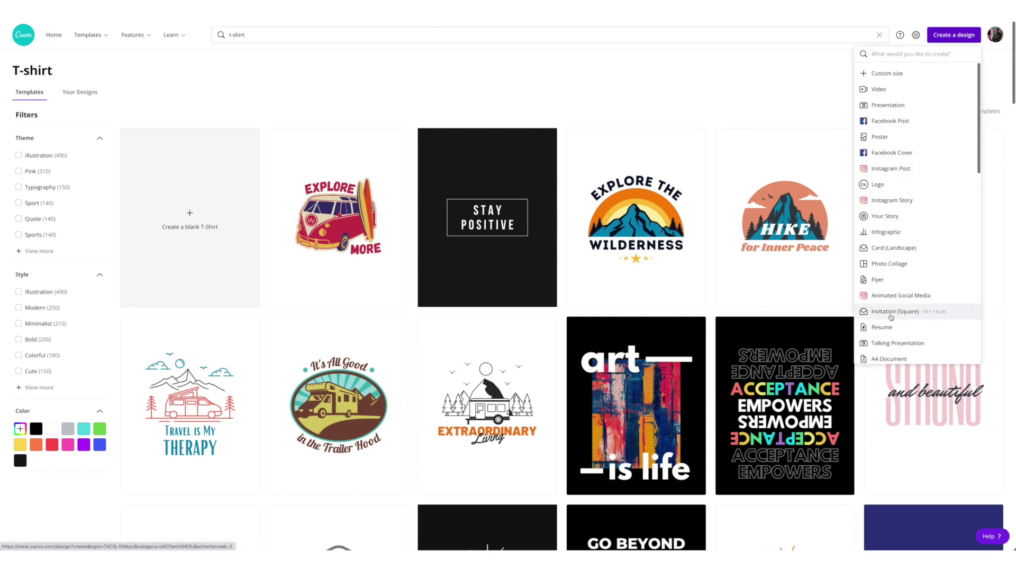
left_click(896, 77)
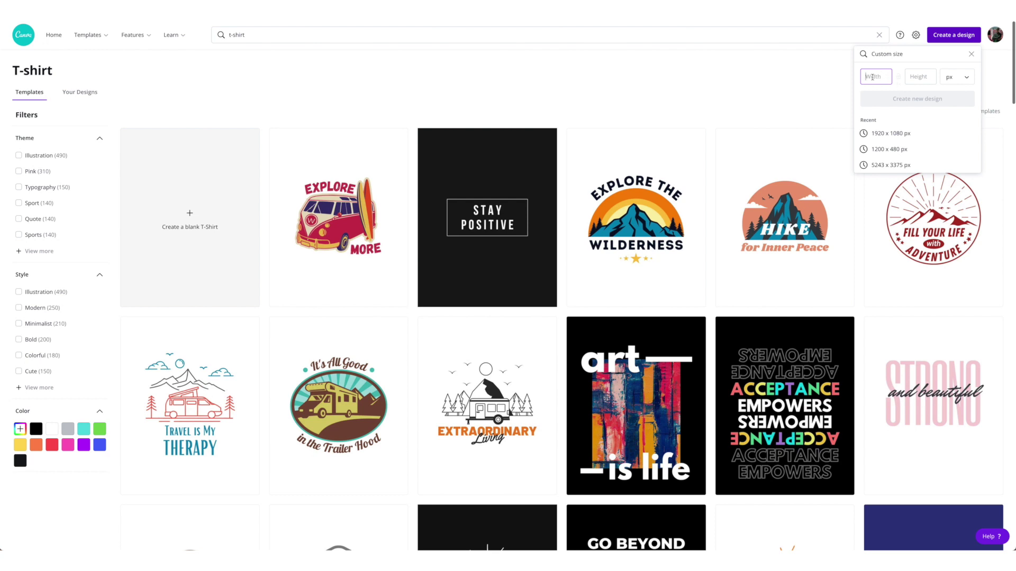
type("4500")
key("Tab")
type("5400")
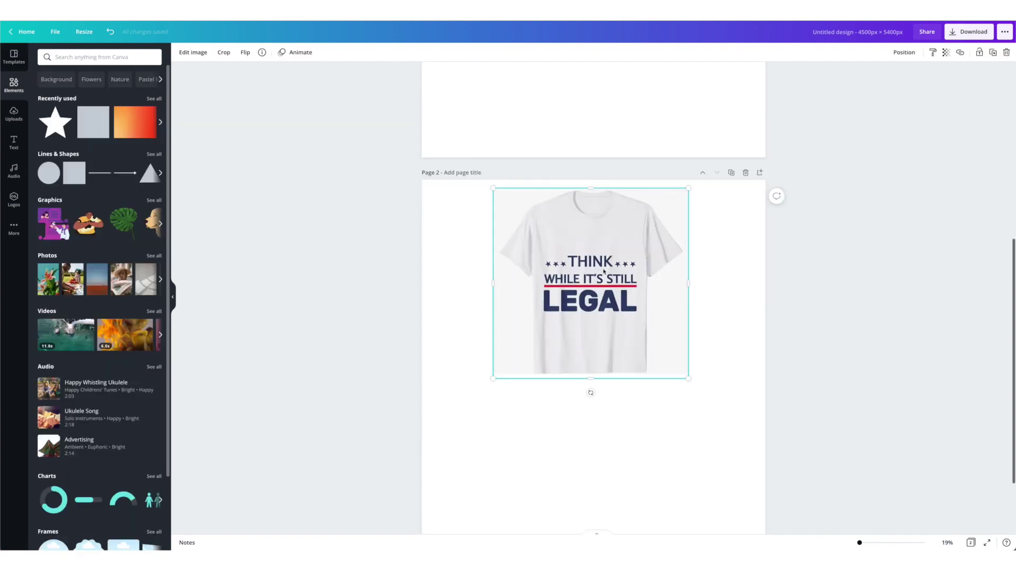
Scroll back up to page 1 of the new 4500 × 5400 px design
scroll(606, 271, "up", 1)
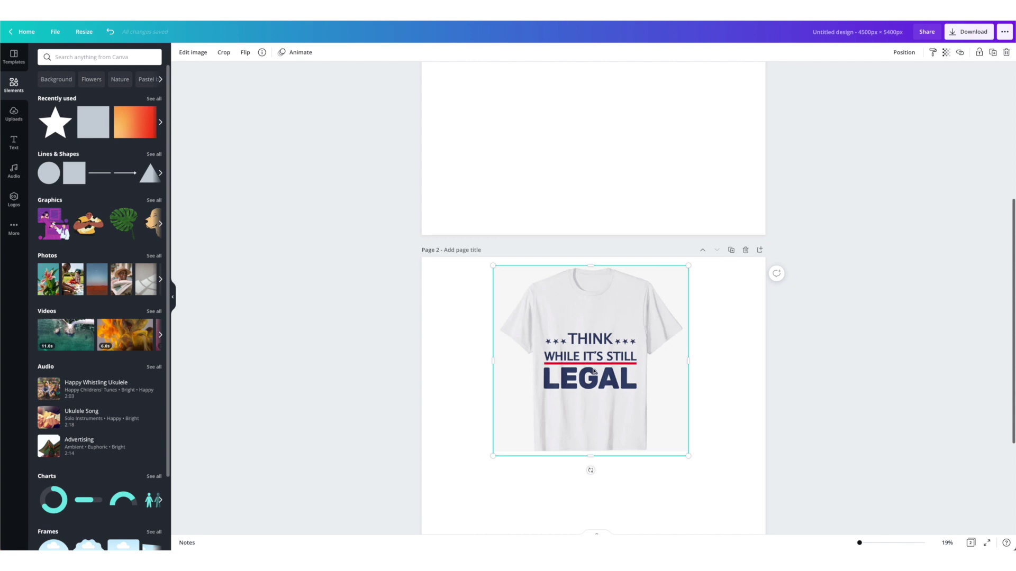
Add a THINK heading in Open Sans Light, move it near the top, and duplicate it below
scroll(593, 372, "up", 3)
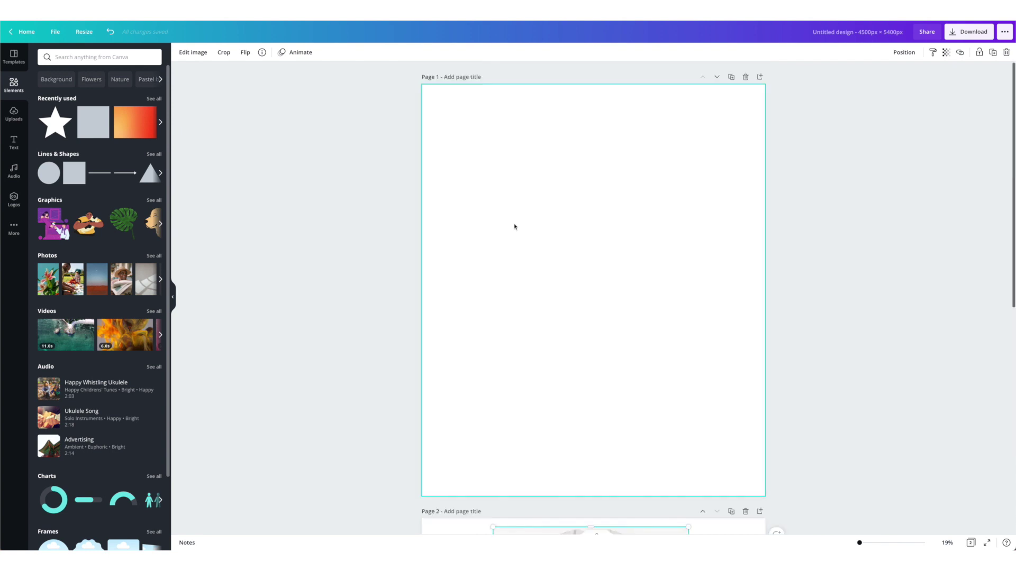
left_click(14, 143)
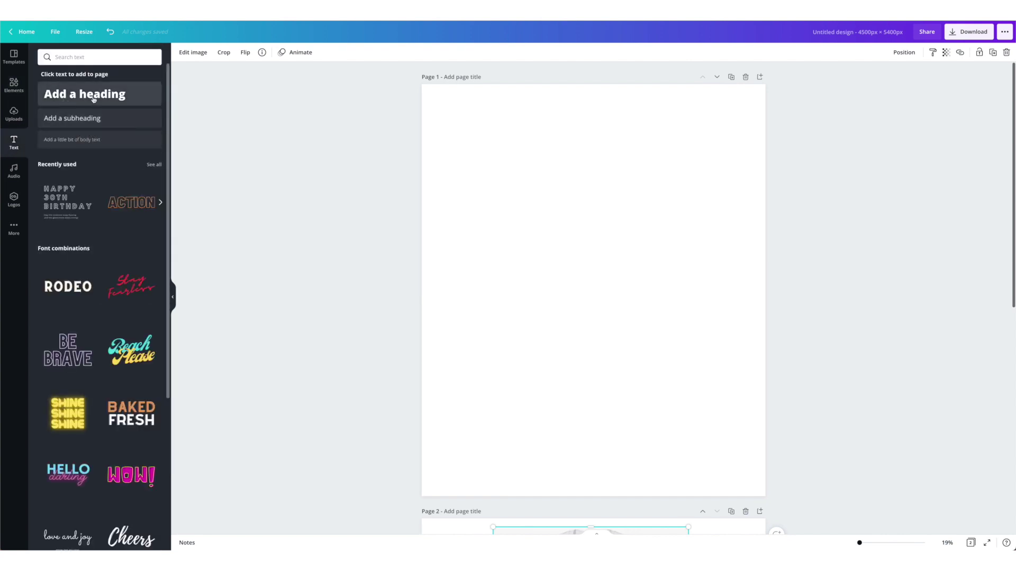
left_click(65, 101)
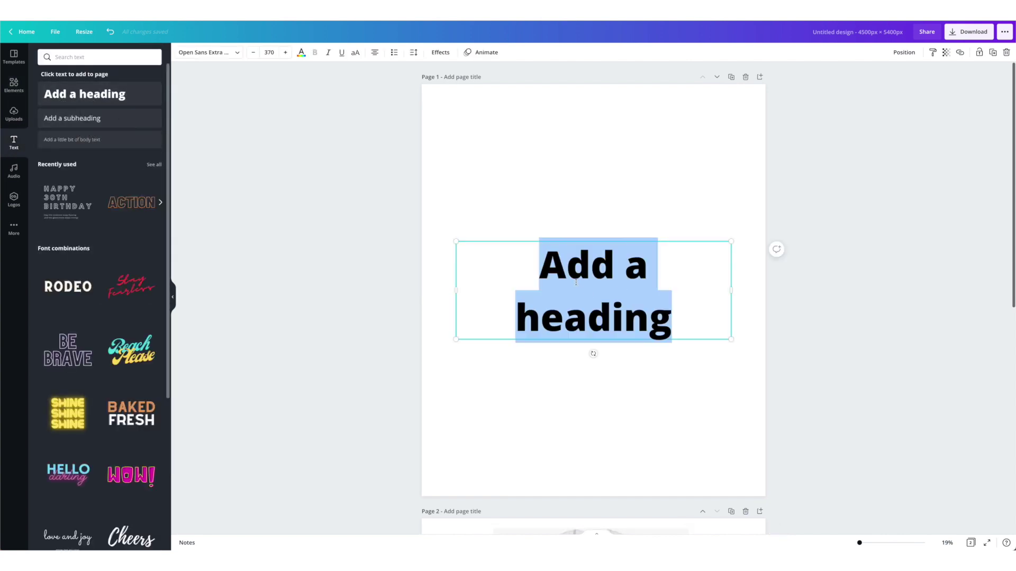
type("THINK")
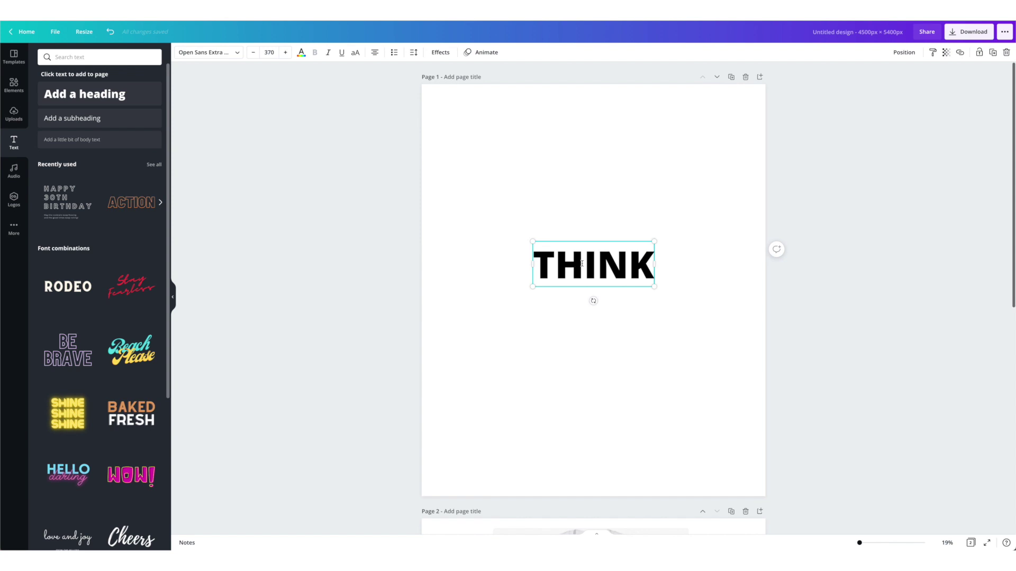
left_click(209, 56)
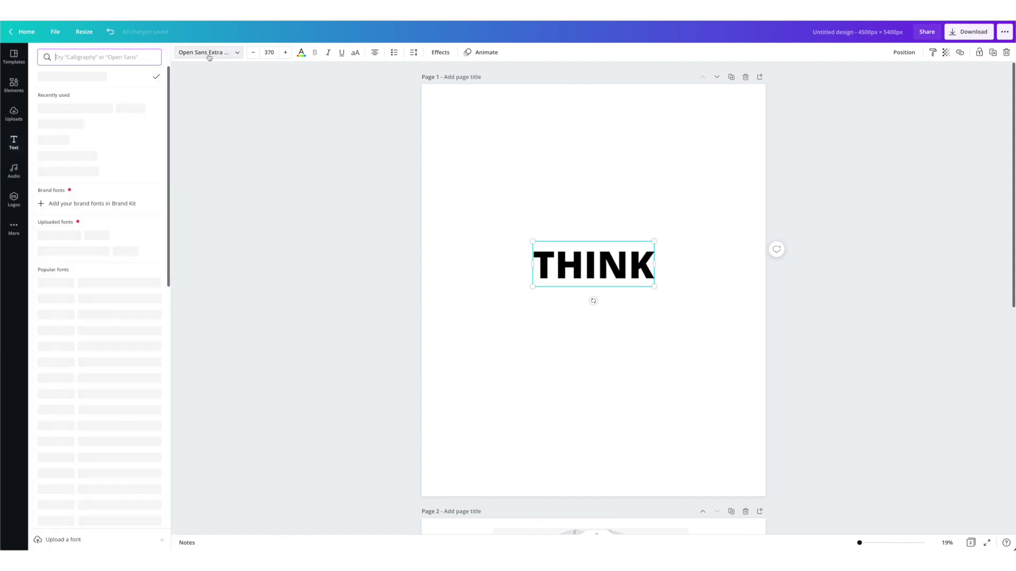
type("open sans")
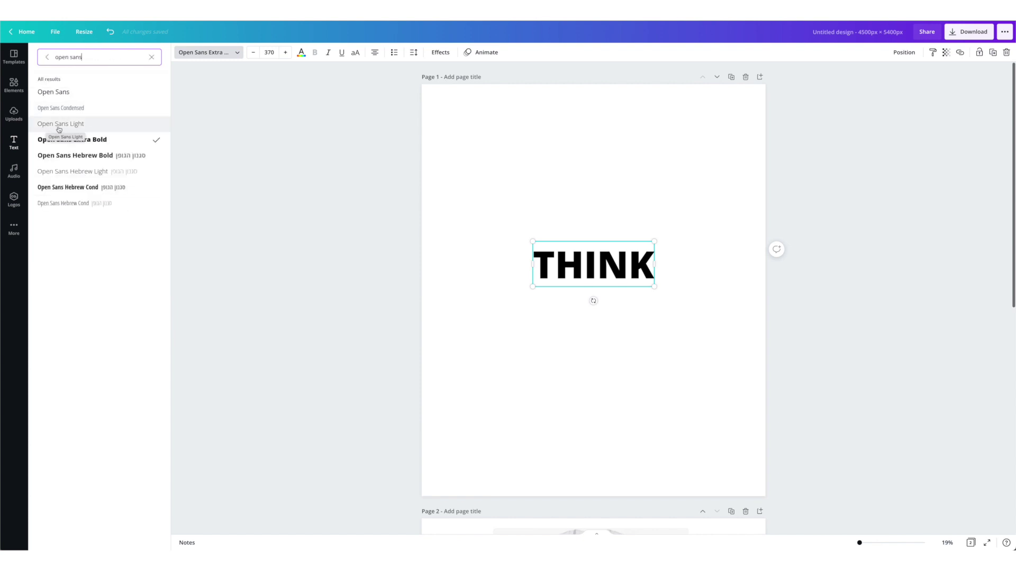
left_click(76, 125)
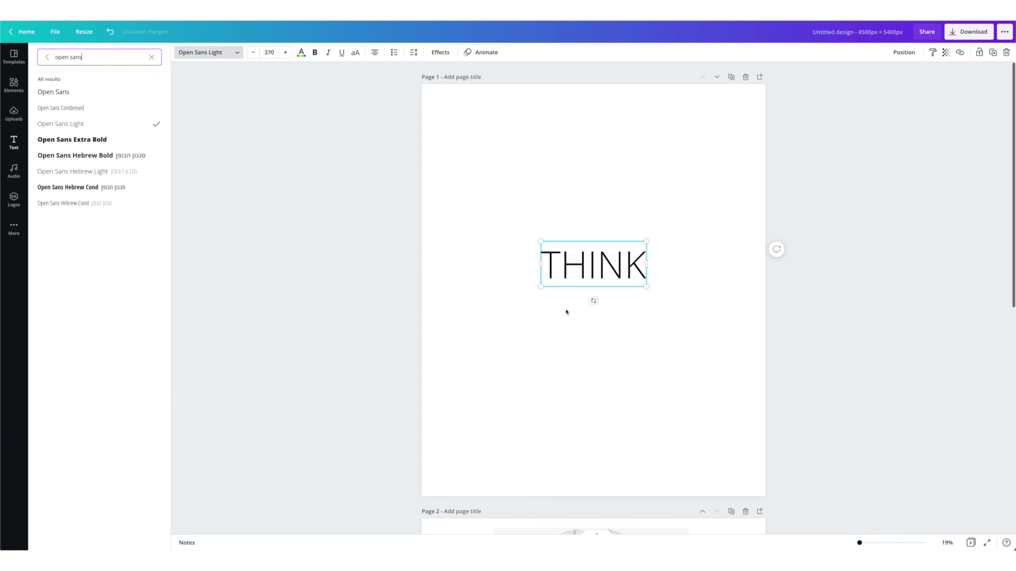
left_click_drag(593, 280, 592, 158)
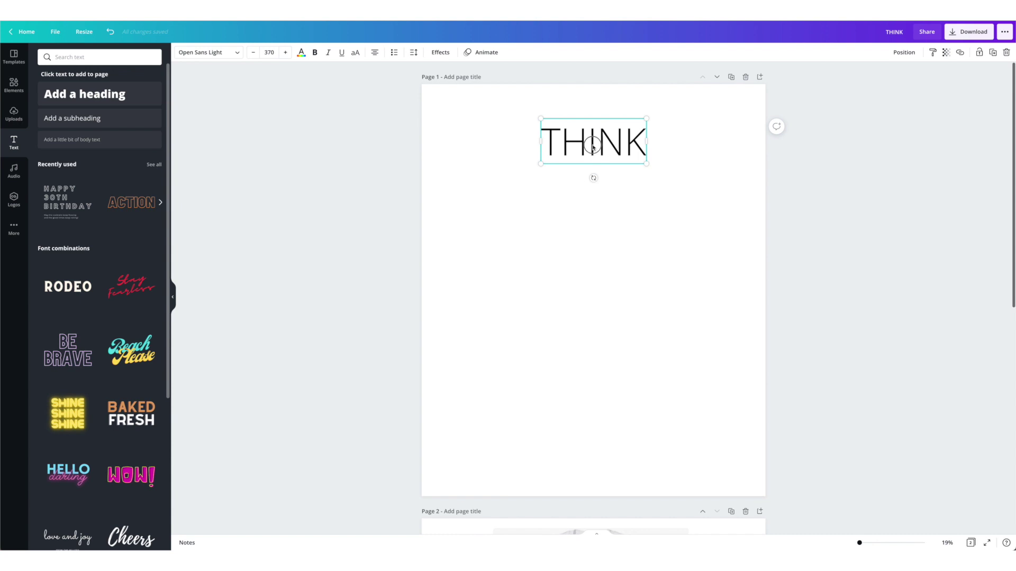
left_click_drag(592, 141, 590, 204)
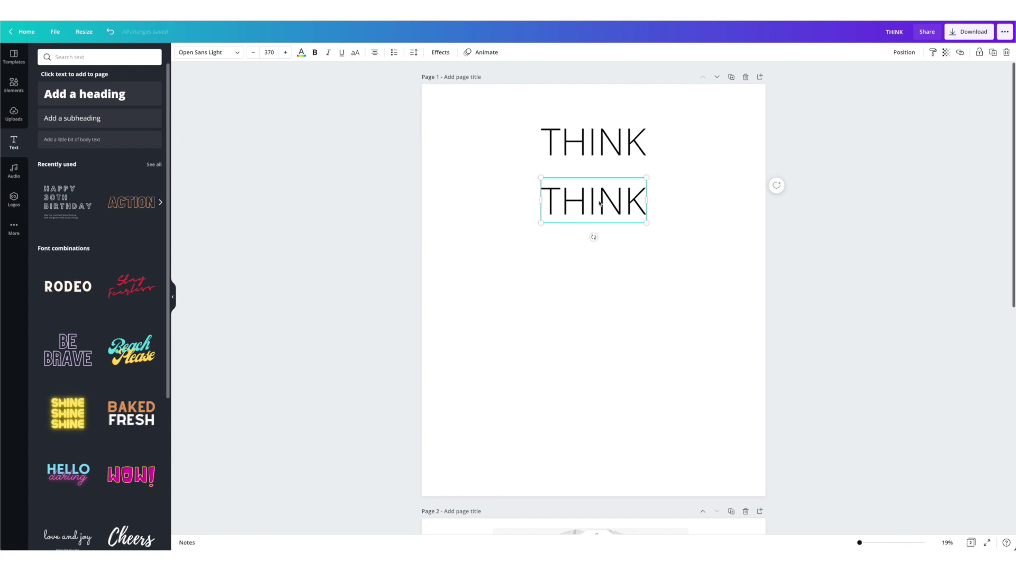
Change the lower copy to WHILE IT'S STILL in Open Sans Hebrew Bold, just under THINK
double_click(593, 201)
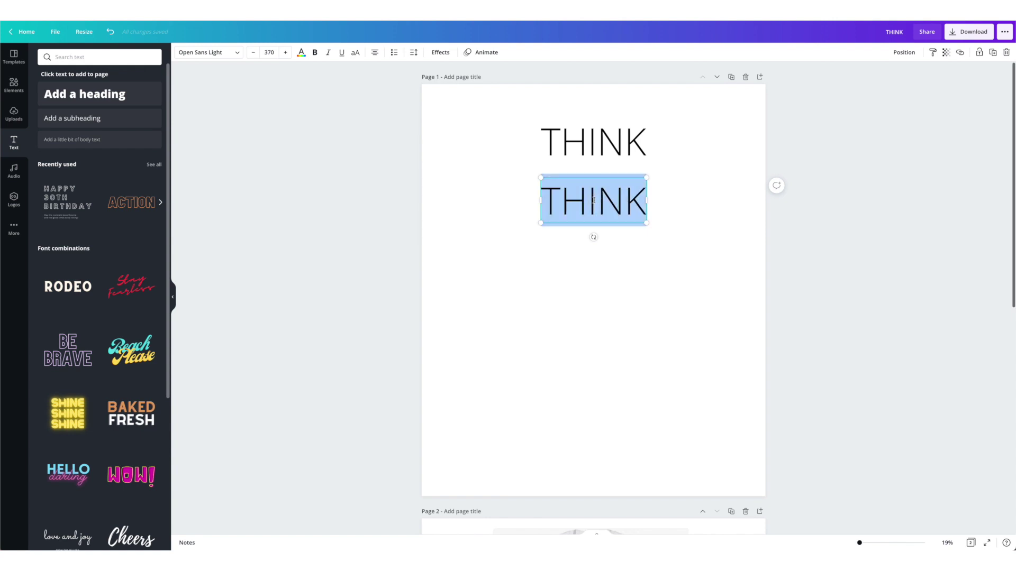
type("WHILE IT'S STILL")
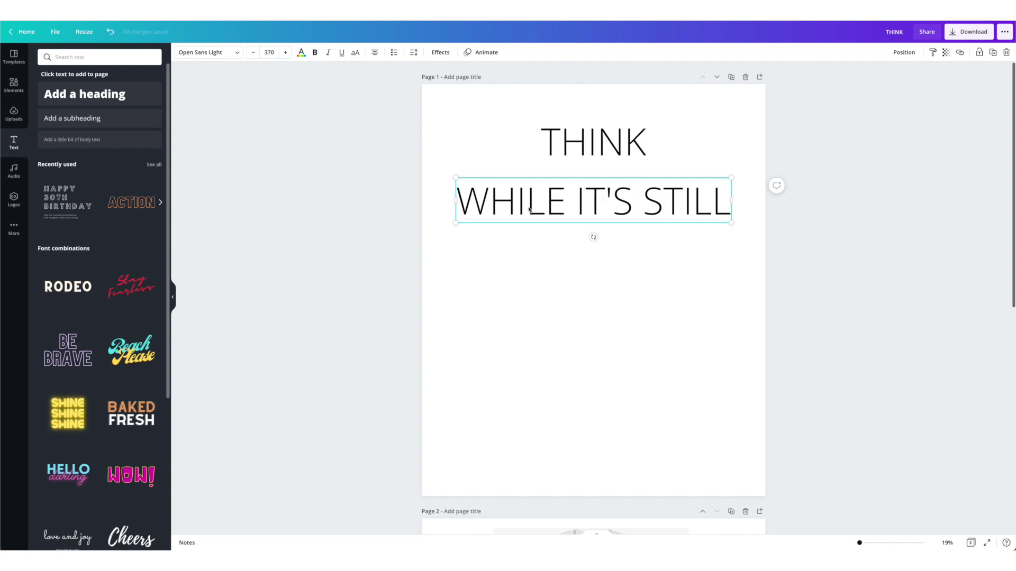
left_click(211, 53)
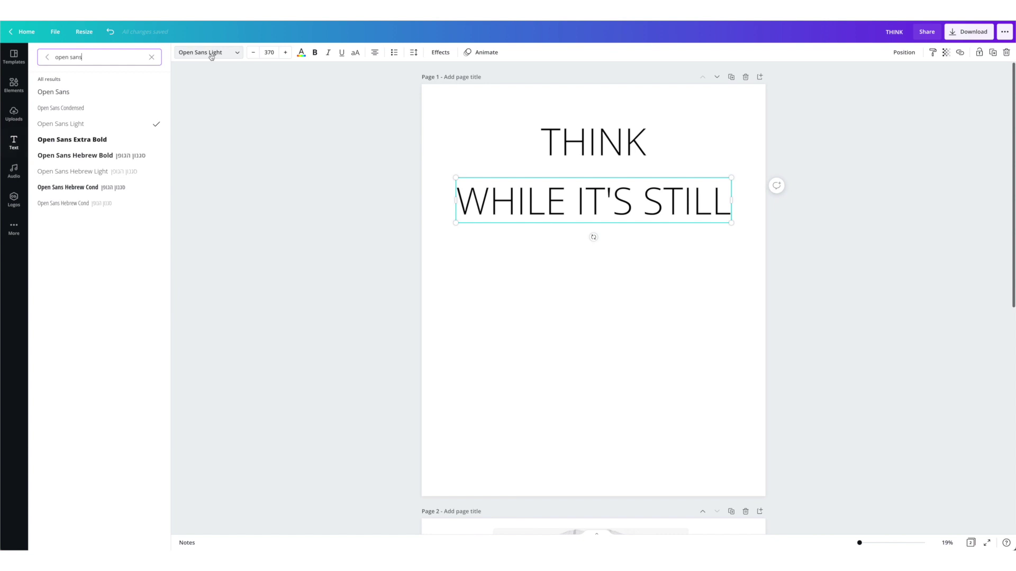
left_click(72, 157)
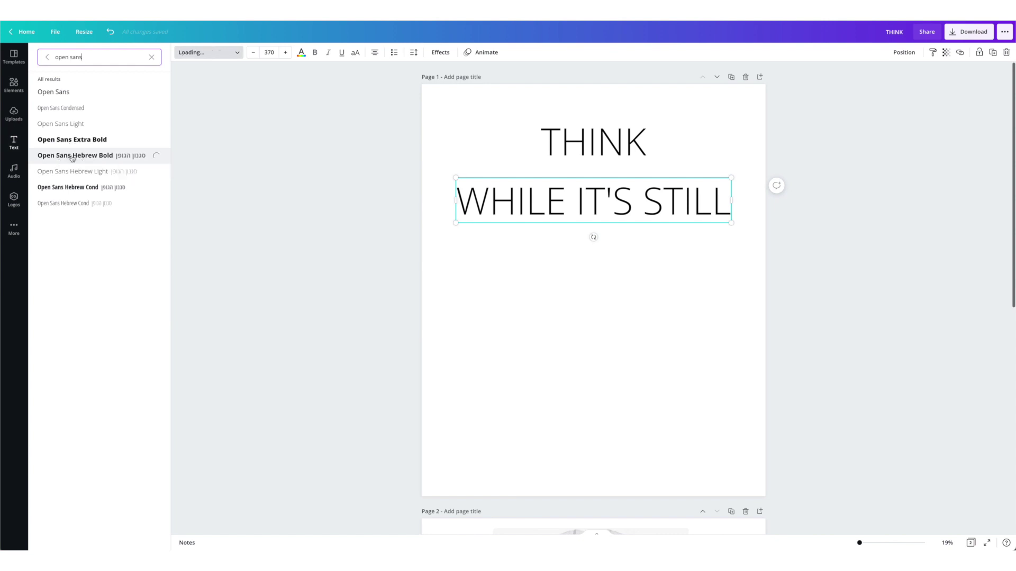
left_click(597, 207)
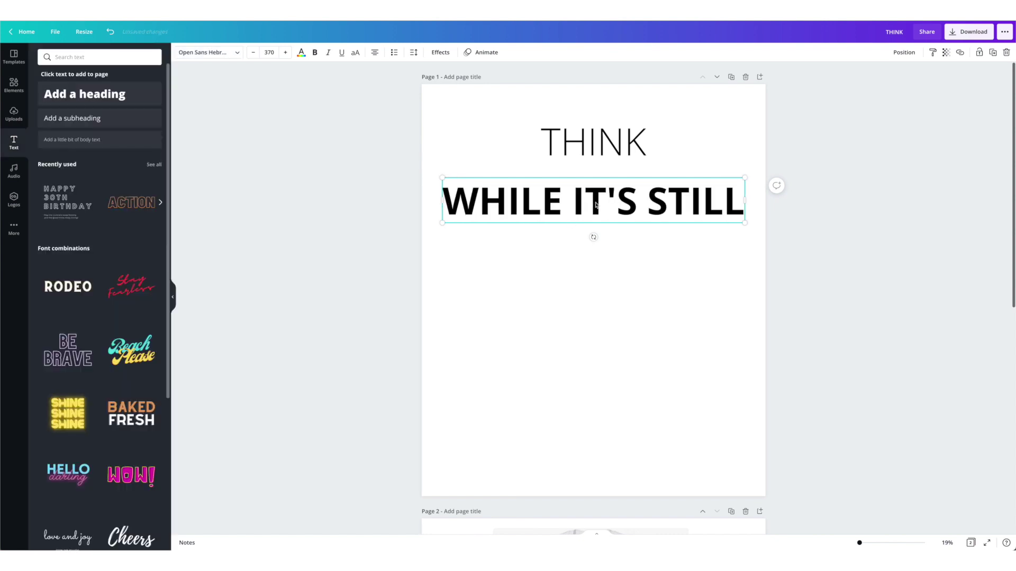
left_click_drag(596, 205, 595, 196)
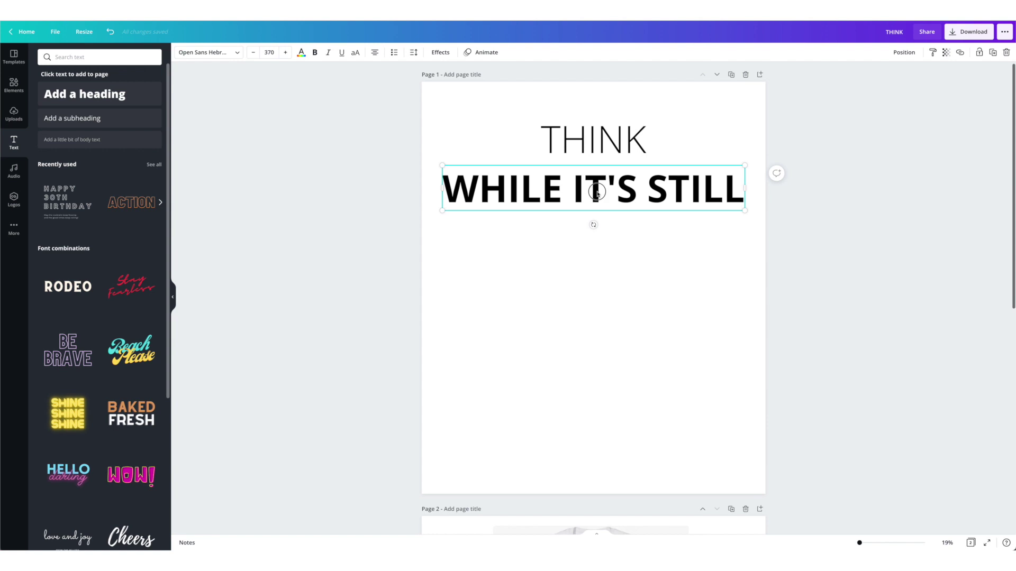
Duplicate WHILE IT'S STILL and change the copy to LEGAL in Open Sans Extra Bold
left_click_drag(597, 193, 598, 255)
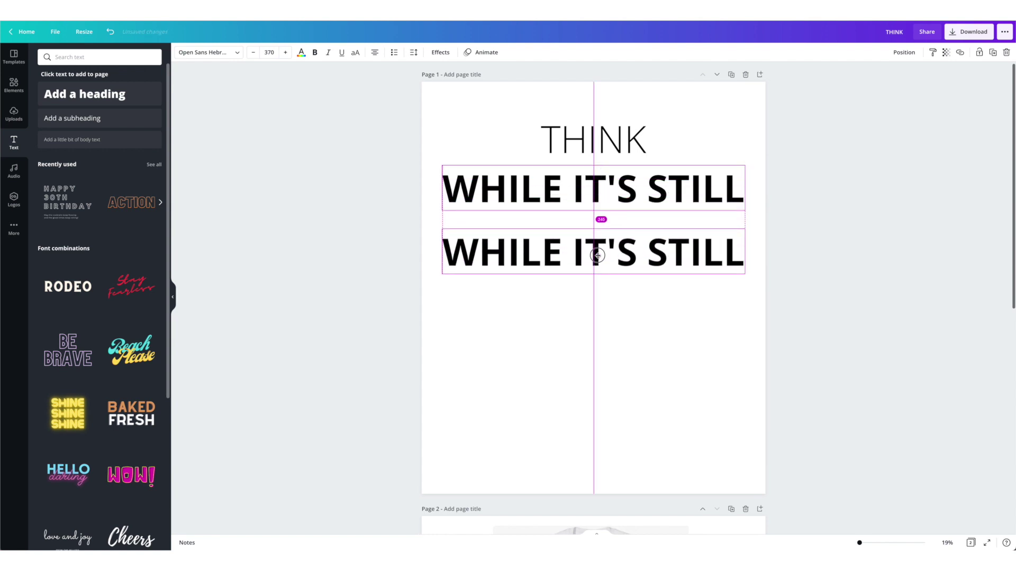
left_click_drag(597, 256, 598, 255)
left_click(597, 255)
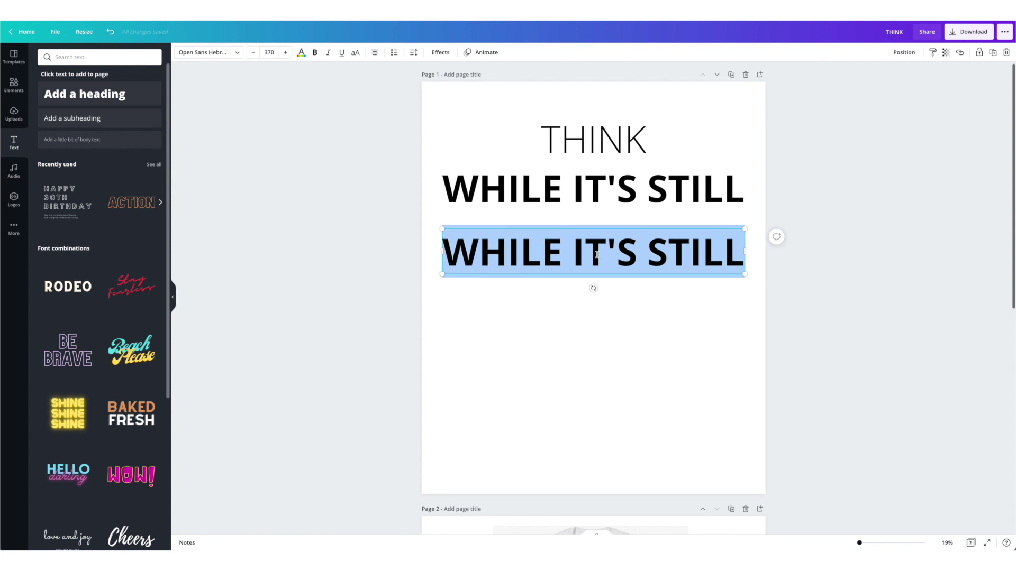
type("LEGAL")
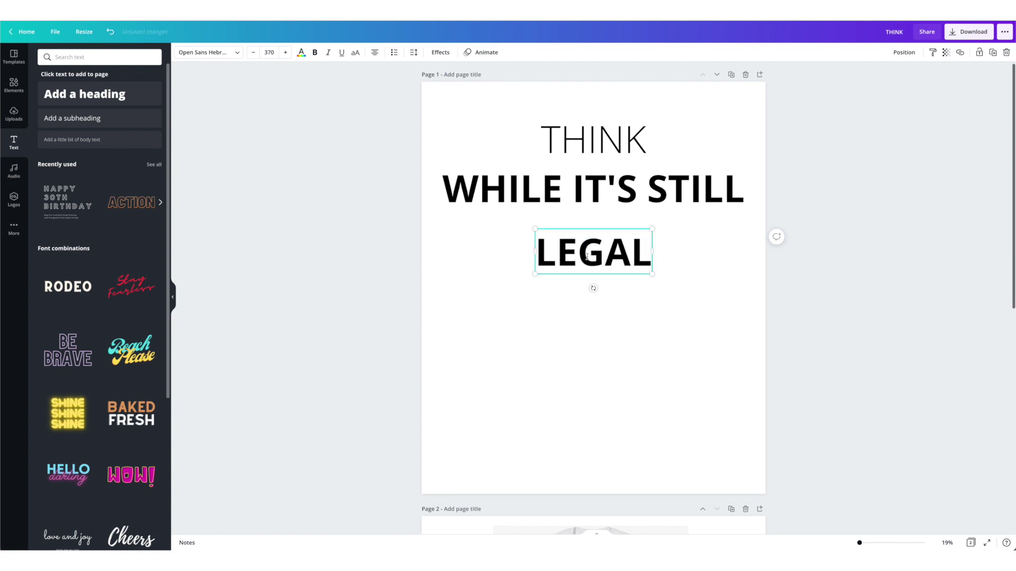
left_click(207, 52)
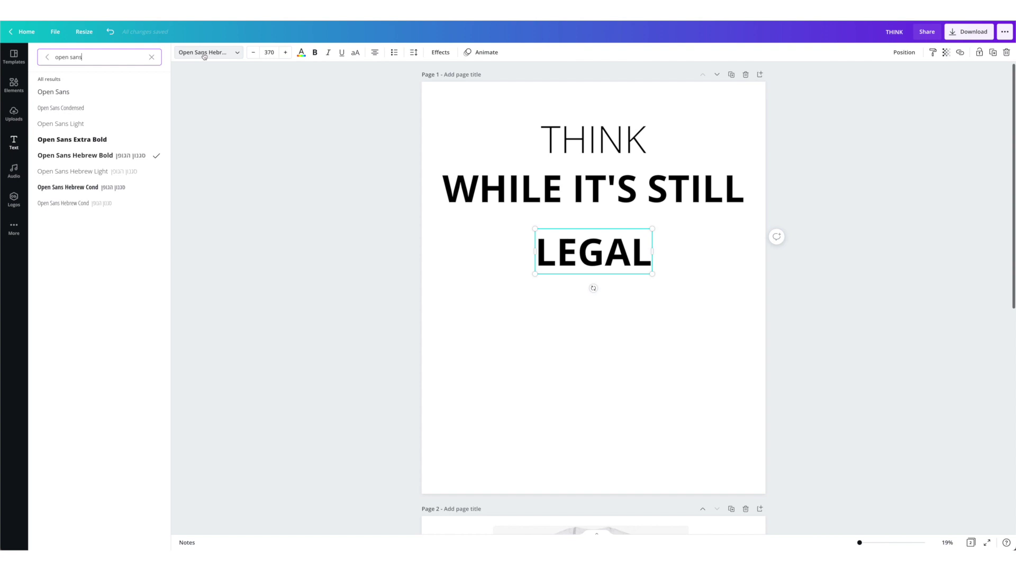
left_click(78, 141)
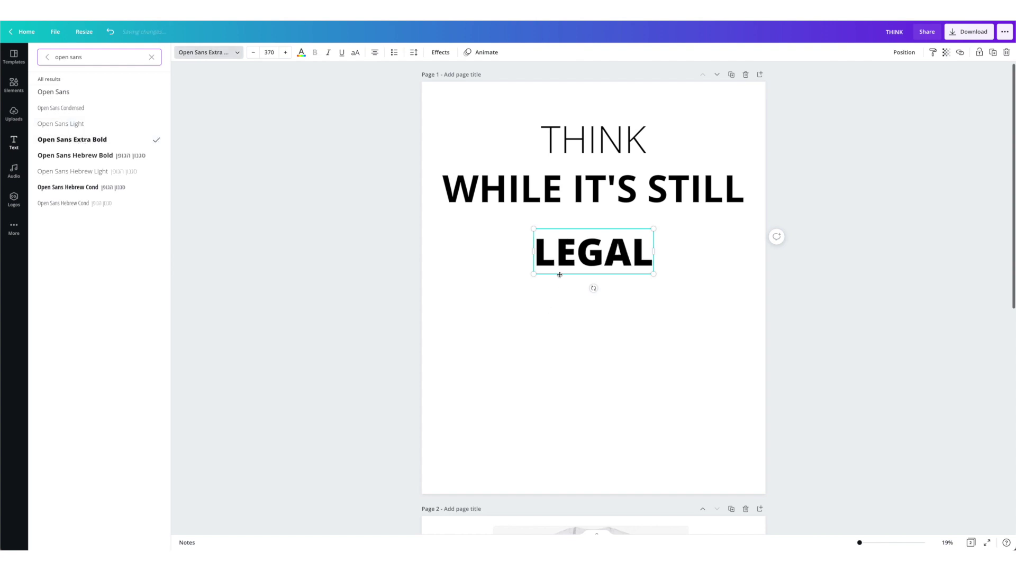
Enlarge LEGAL to span the page width and place it below WHILE IT'S STILL
left_click_drag(533, 274, 451, 333)
left_click_drag(656, 227, 743, 194)
key("Escape")
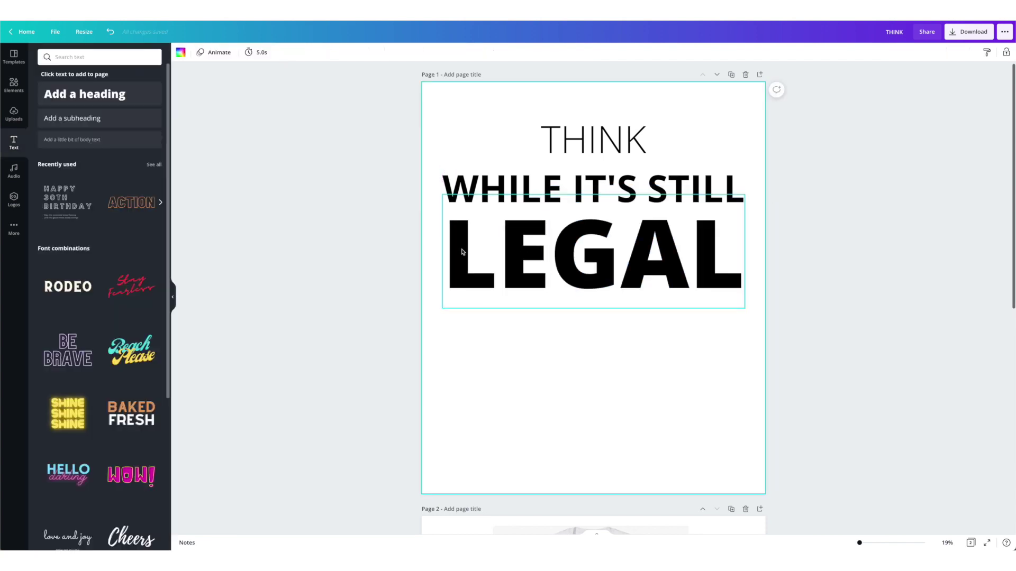
left_click_drag(462, 253, 455, 205)
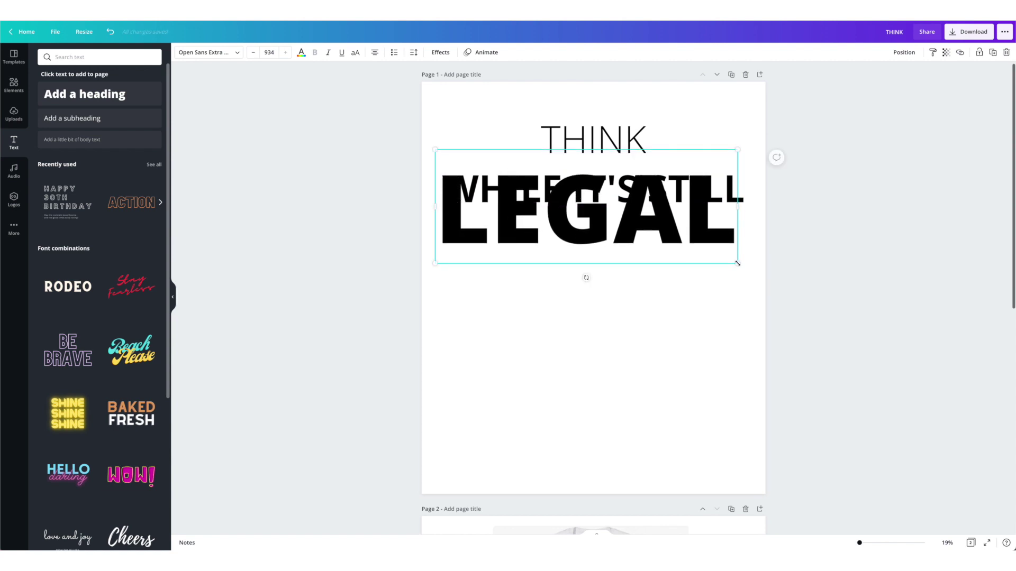
left_click_drag(738, 263, 747, 271)
left_click(512, 229)
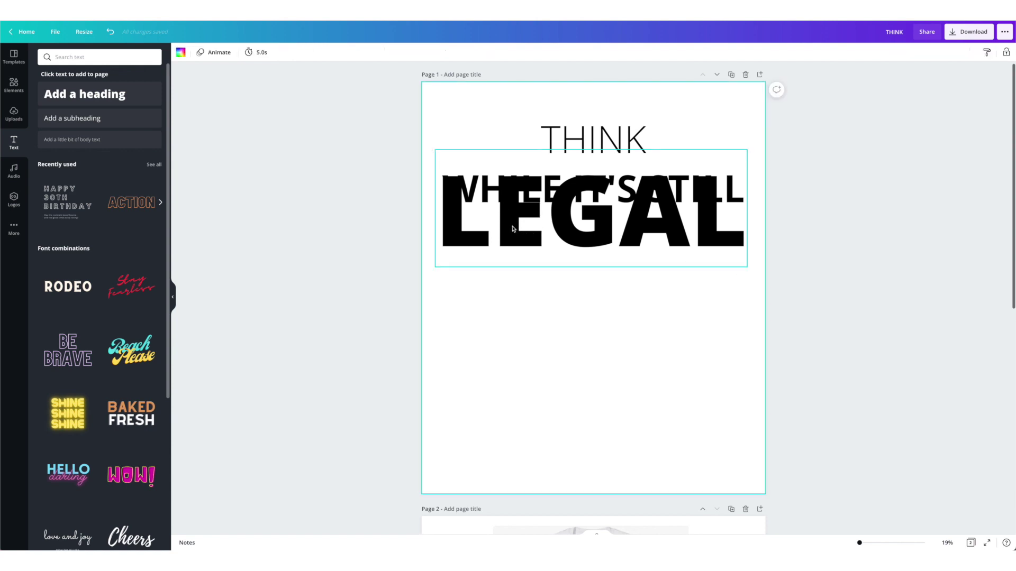
left_click(512, 228)
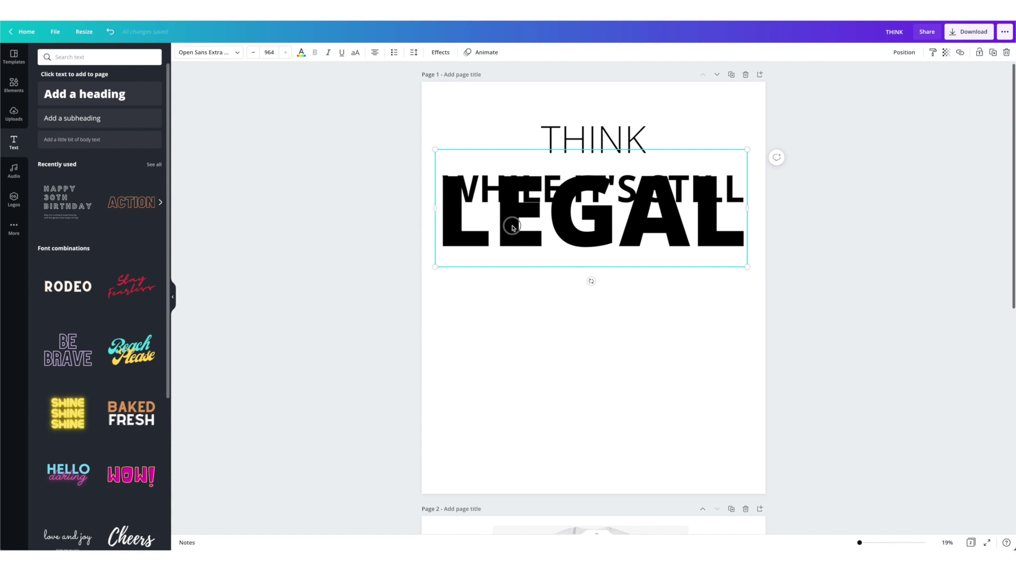
left_click_drag(512, 228, 511, 274)
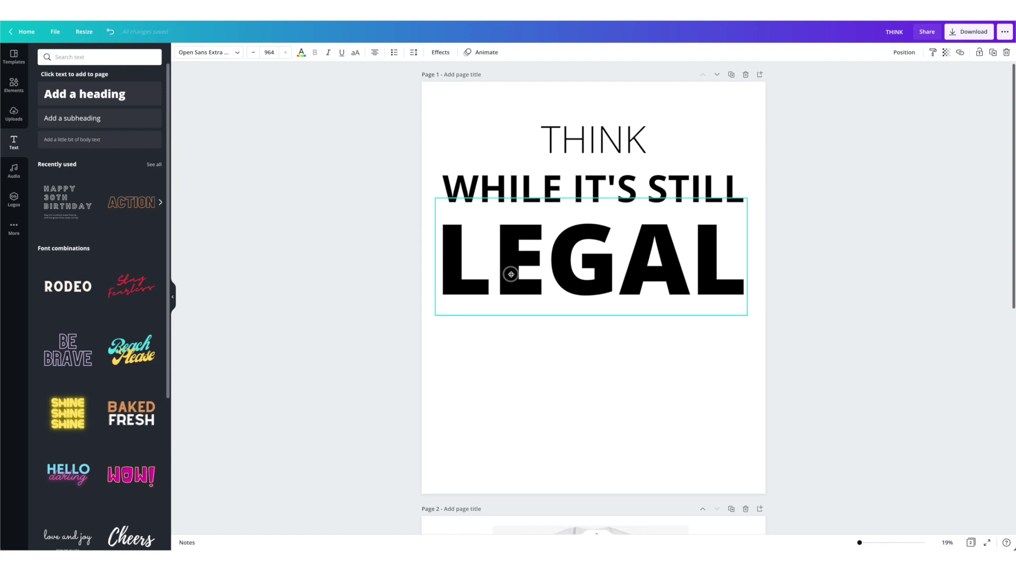
Add a horizontal line to page 1 and make it a thick solid bar
left_click(535, 328)
scroll(549, 338, "down", 5)
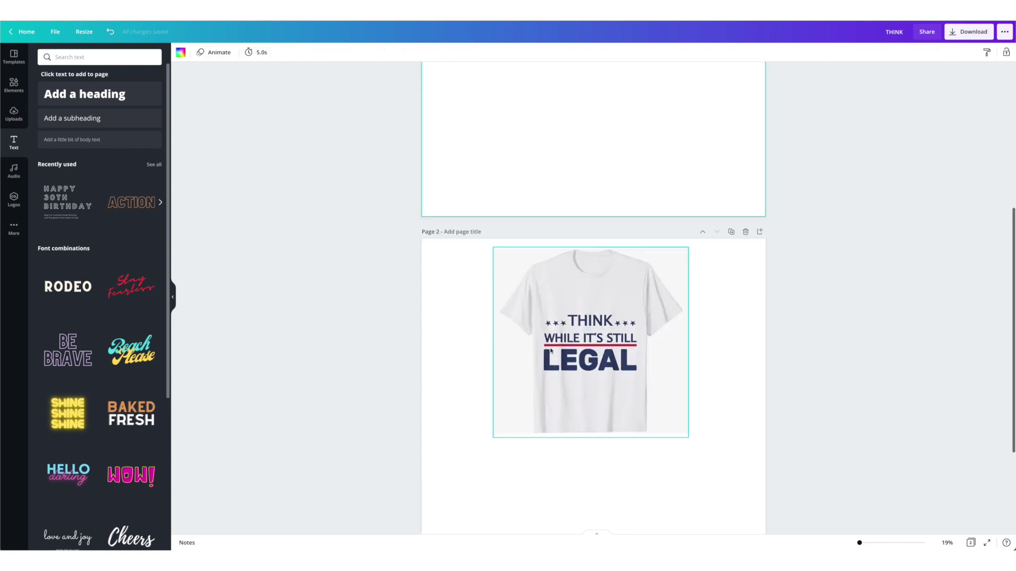
scroll(575, 349, "up", 5)
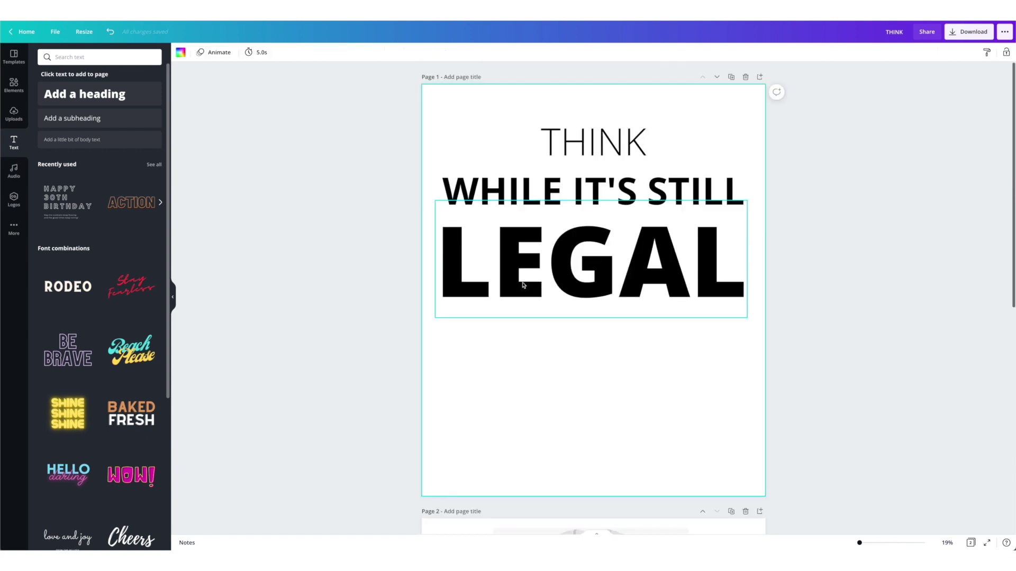
left_click(22, 85)
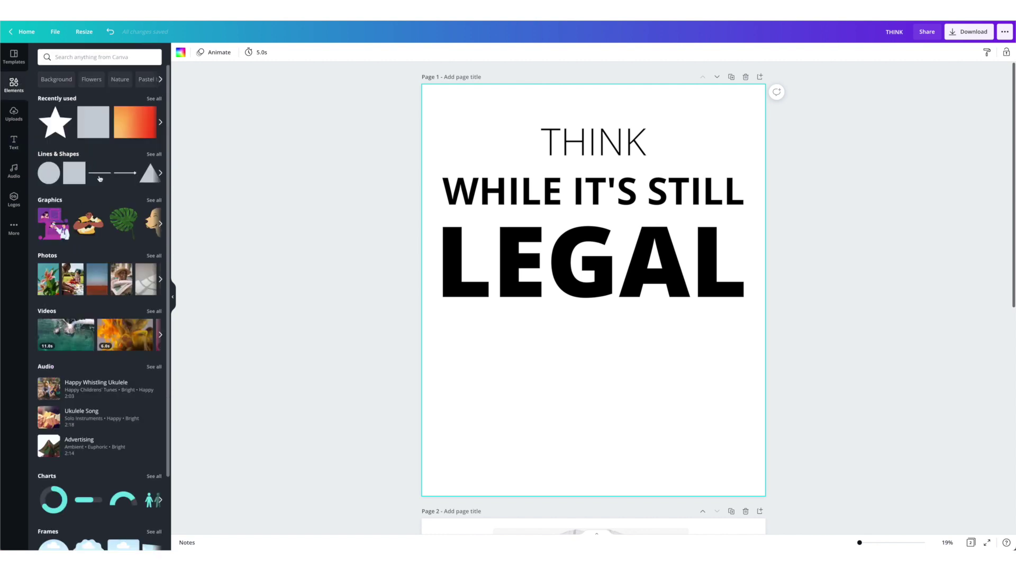
left_click_drag(99, 176, 547, 349)
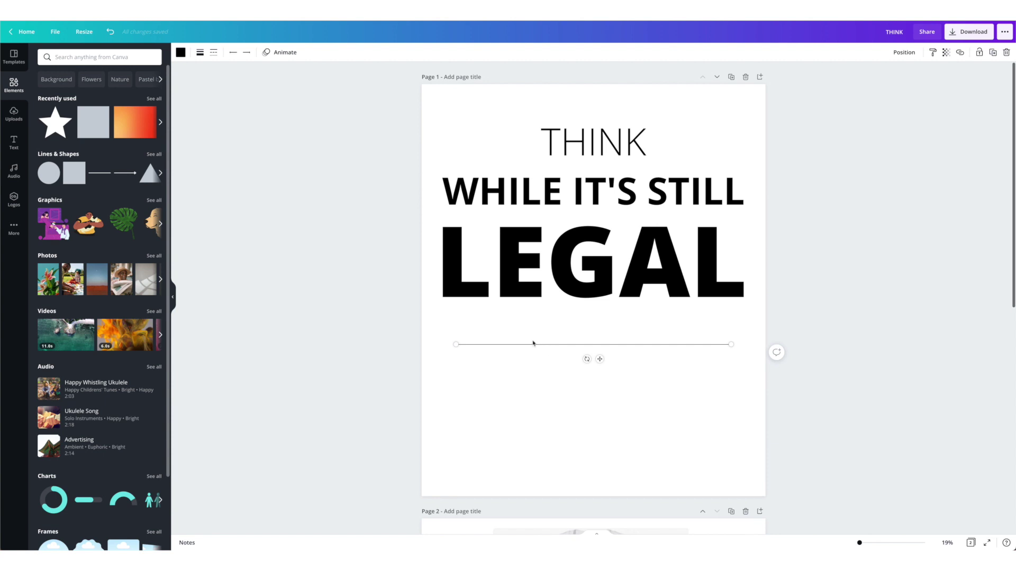
left_click(200, 52)
left_click_drag(243, 76, 294, 78)
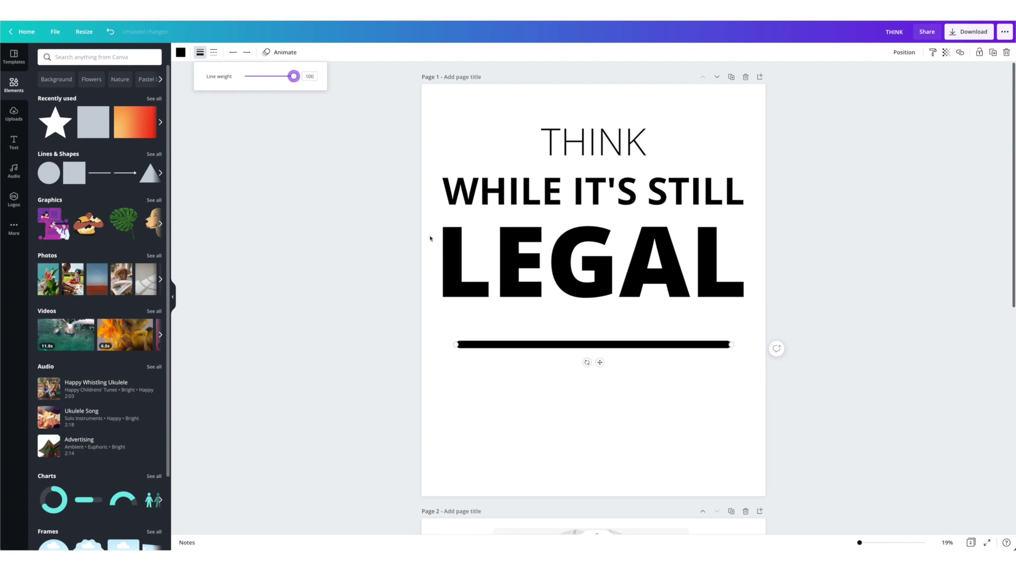
left_click(458, 350)
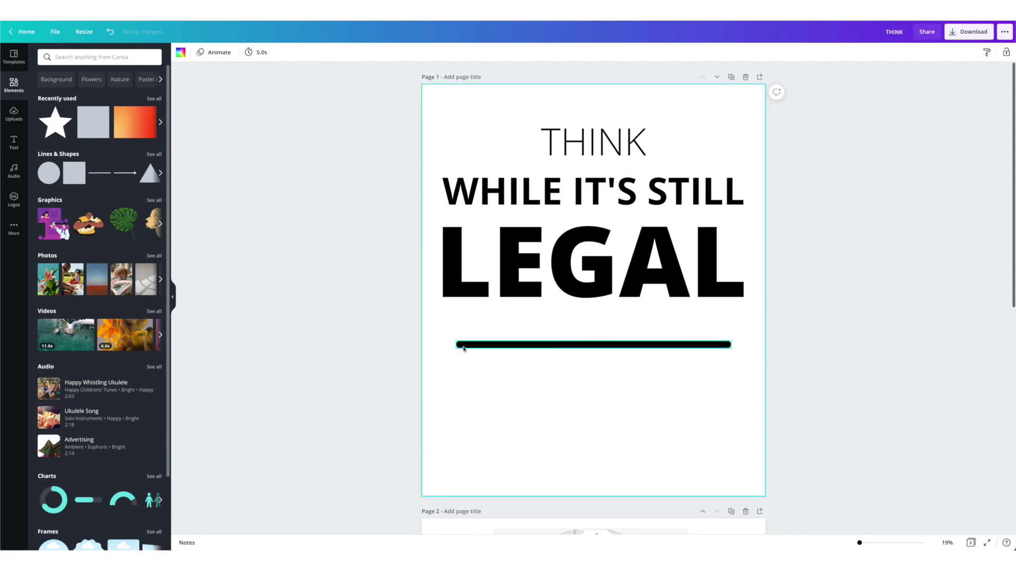
left_click(466, 346)
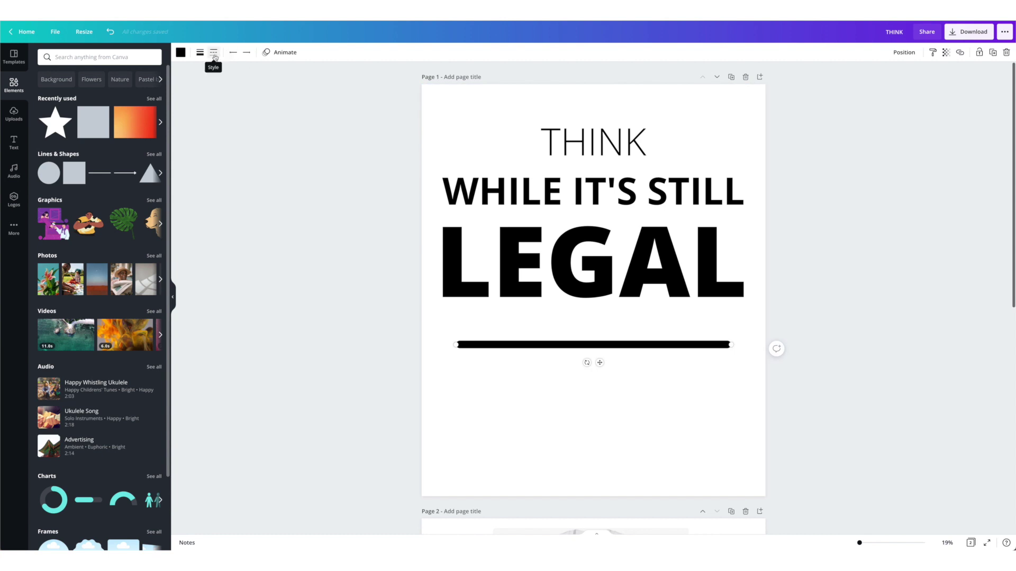
left_click(213, 56)
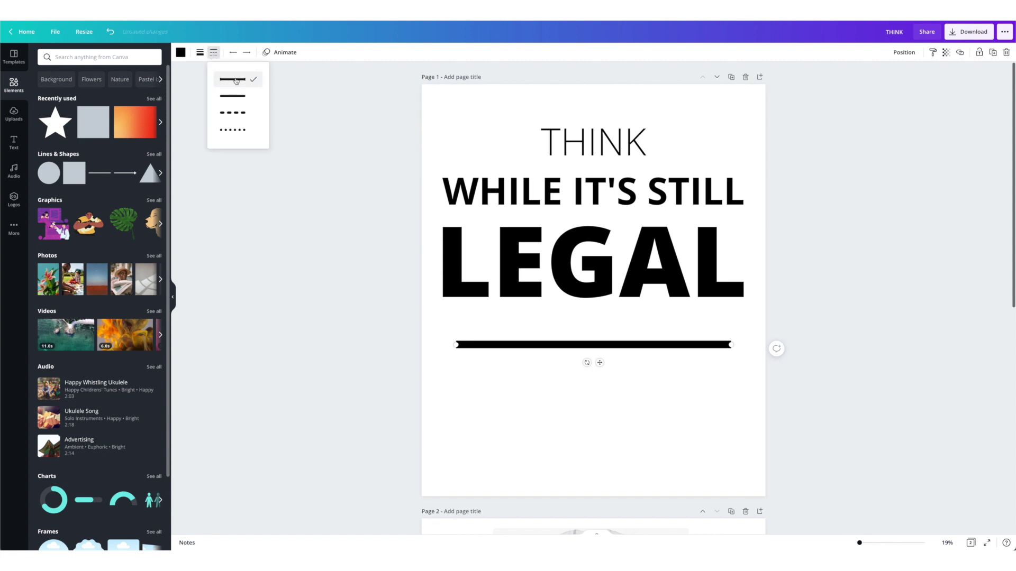
left_click(236, 81)
left_click(476, 363)
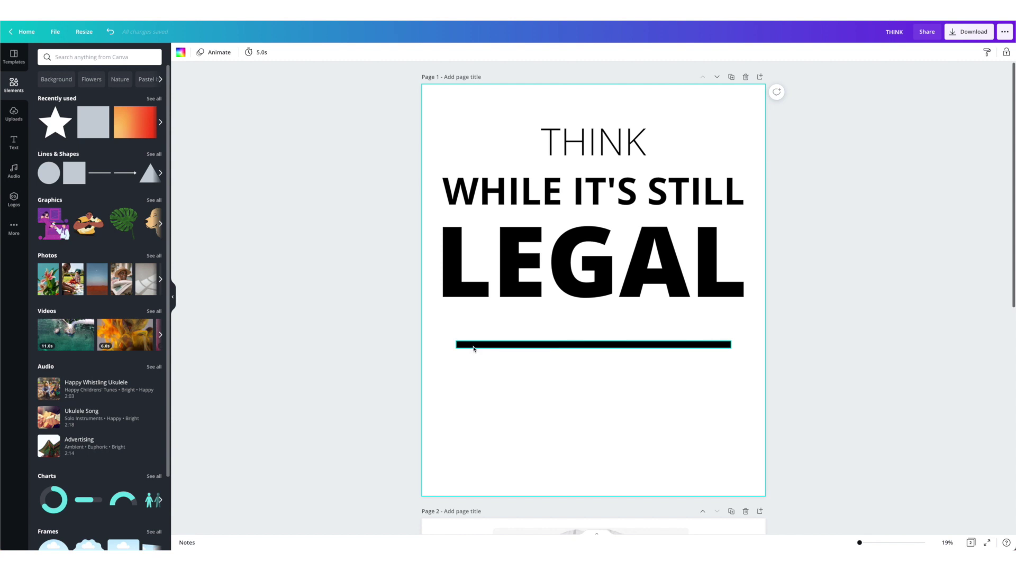
Stretch the bar to LEGAL's width and place it between WHILE IT'S STILL and LEGAL
left_click_drag(474, 348, 460, 311)
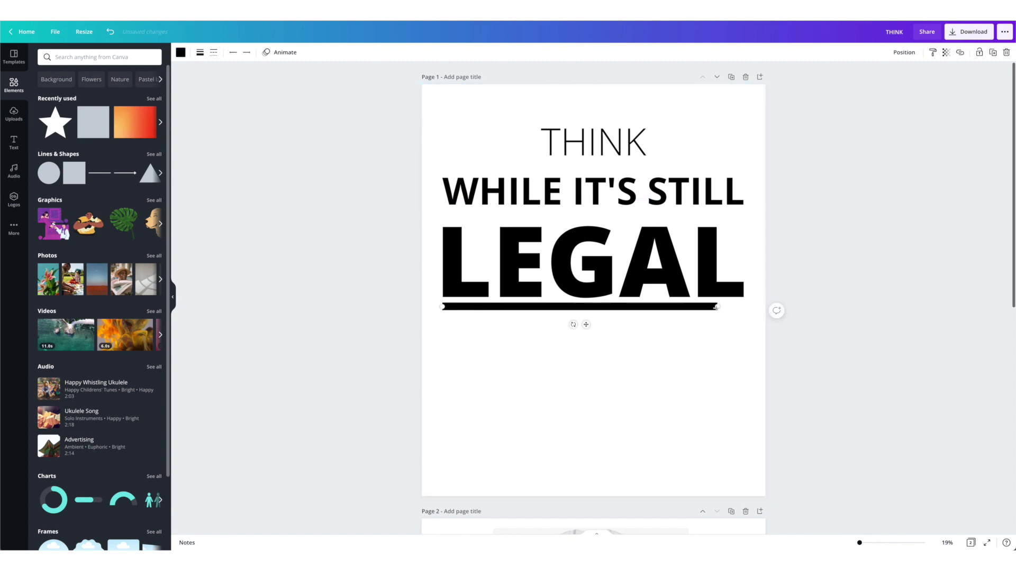
left_click_drag(717, 307, 744, 308)
left_click_drag(522, 307, 522, 218)
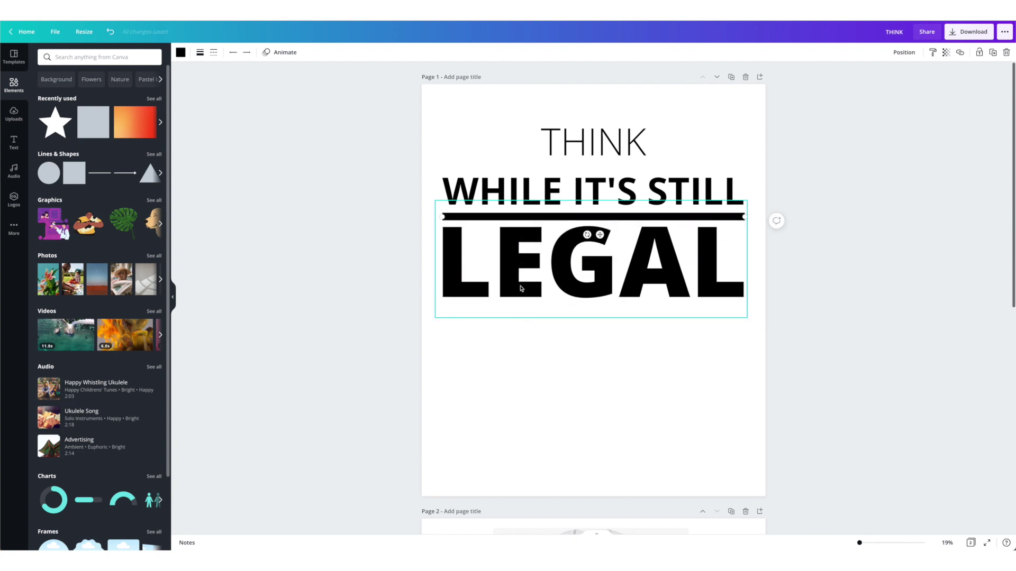
left_click(518, 289)
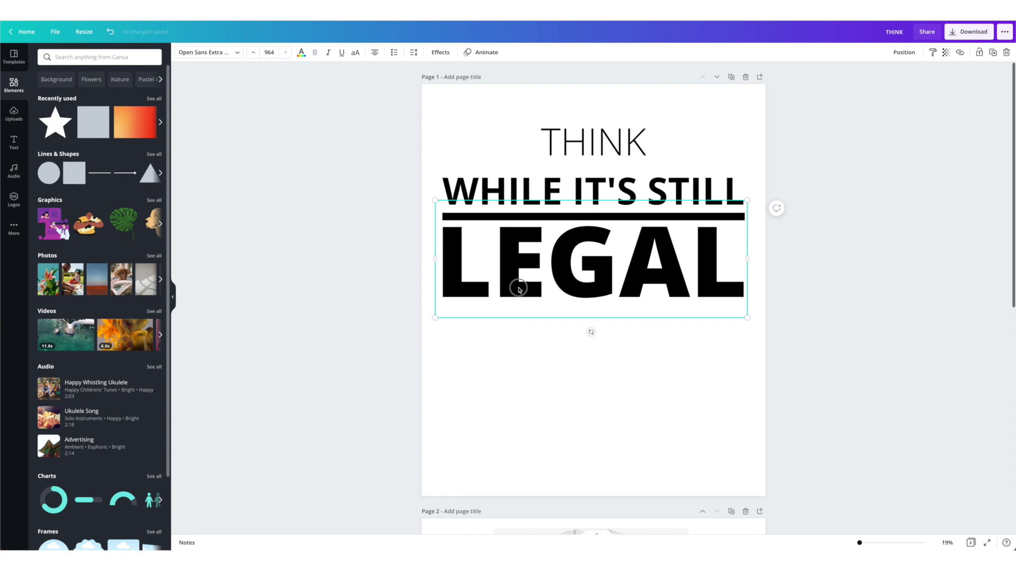
left_click_drag(519, 289, 518, 294)
key("Escape")
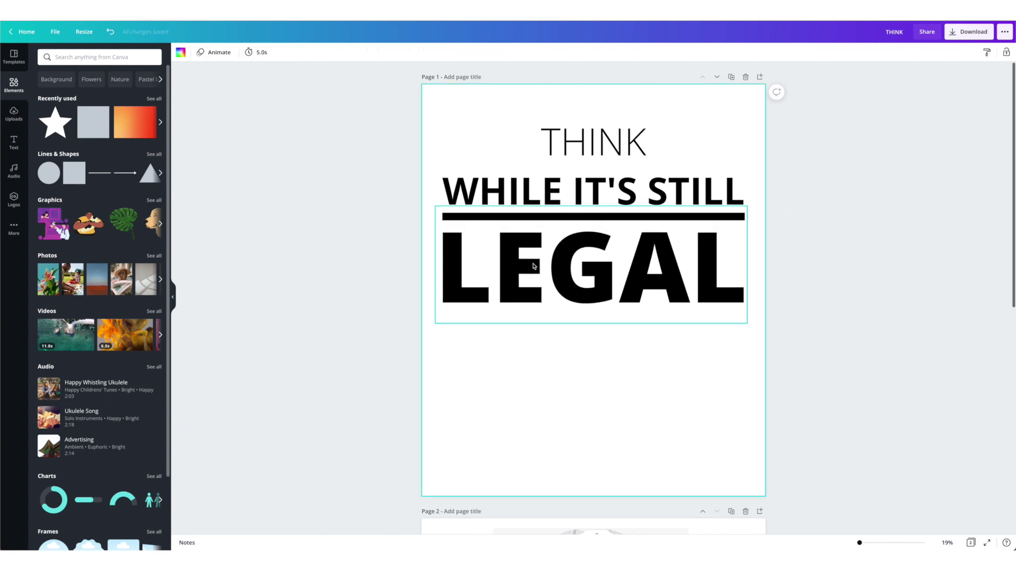
key("ctrl+z")
key("ctrl+z")
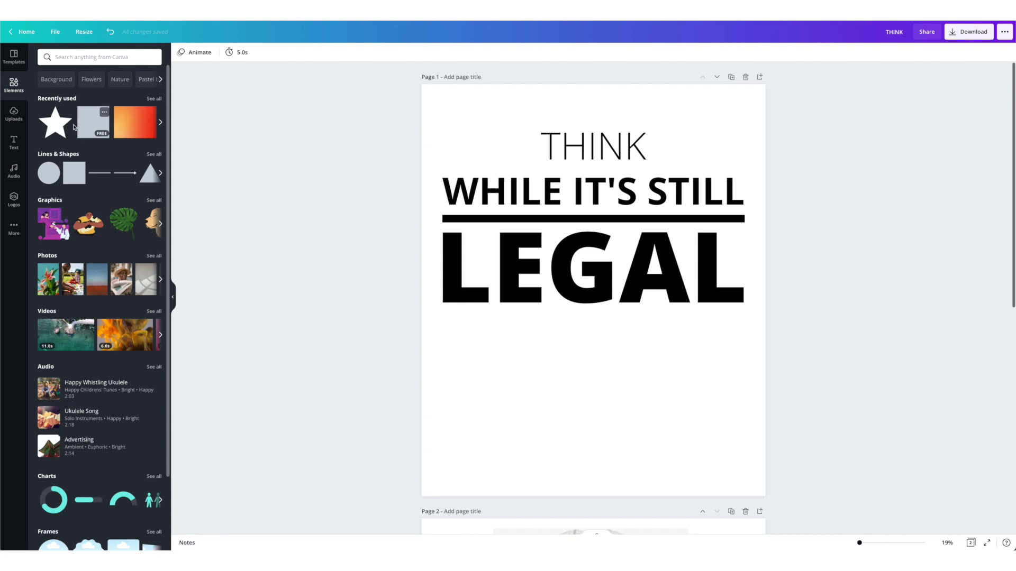
Add a black star, shrink it, and place it left of THINK
left_click(55, 122)
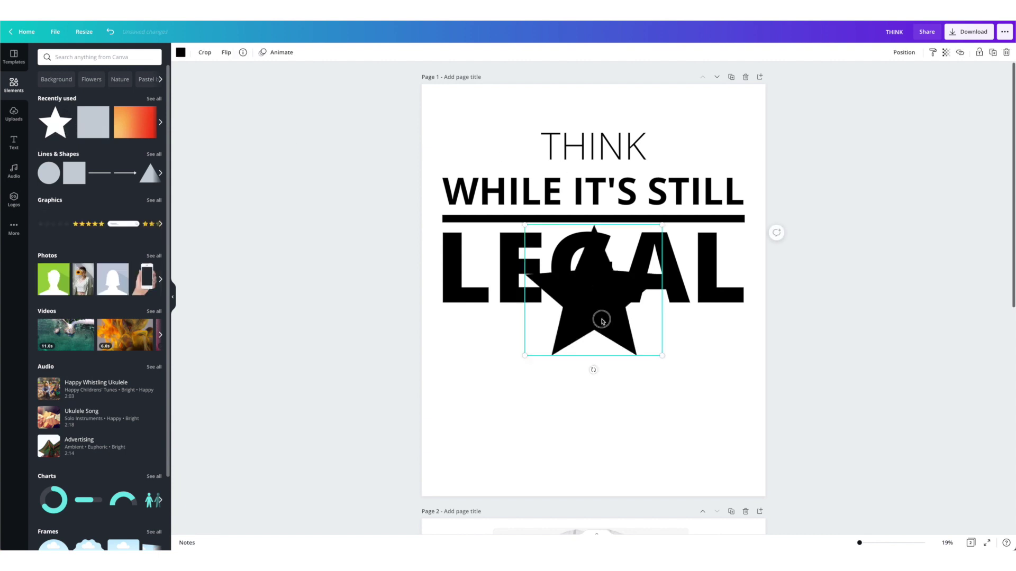
left_click_drag(594, 310, 500, 151)
left_click_drag(432, 194, 517, 155)
left_click(519, 161)
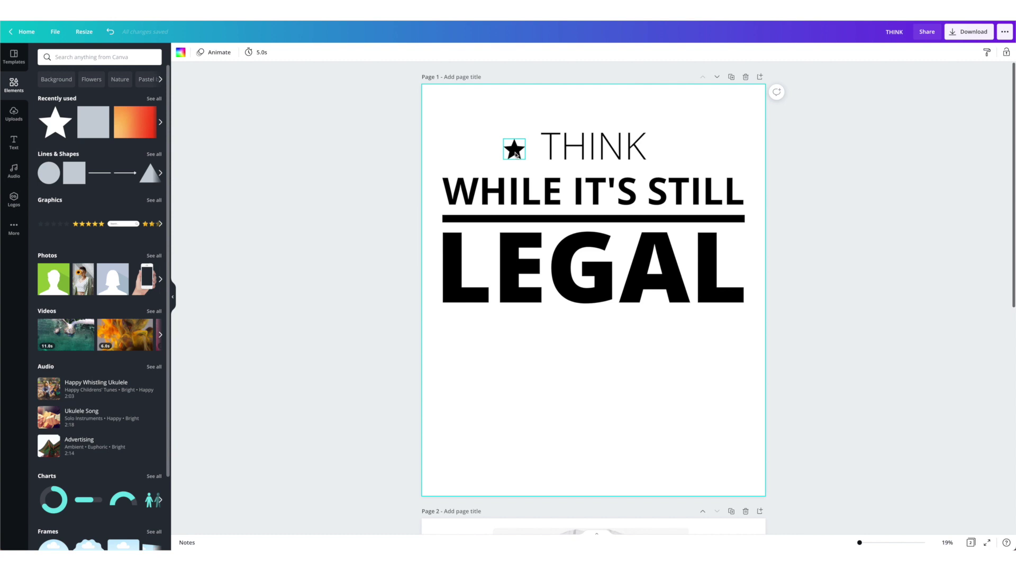
Paste two more copies of the star to form a row of three
left_click(515, 154)
left_click(489, 160)
key("ctrl+v")
left_click_drag(509, 151, 471, 153)
key("ctrl+z")
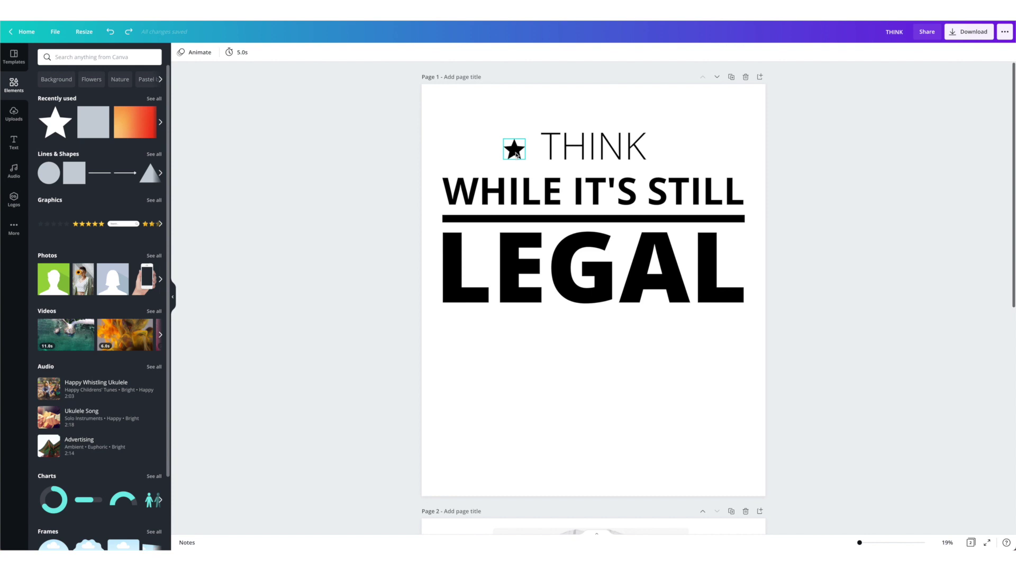
key("ctrl+v")
left_click_drag(515, 154, 489, 154)
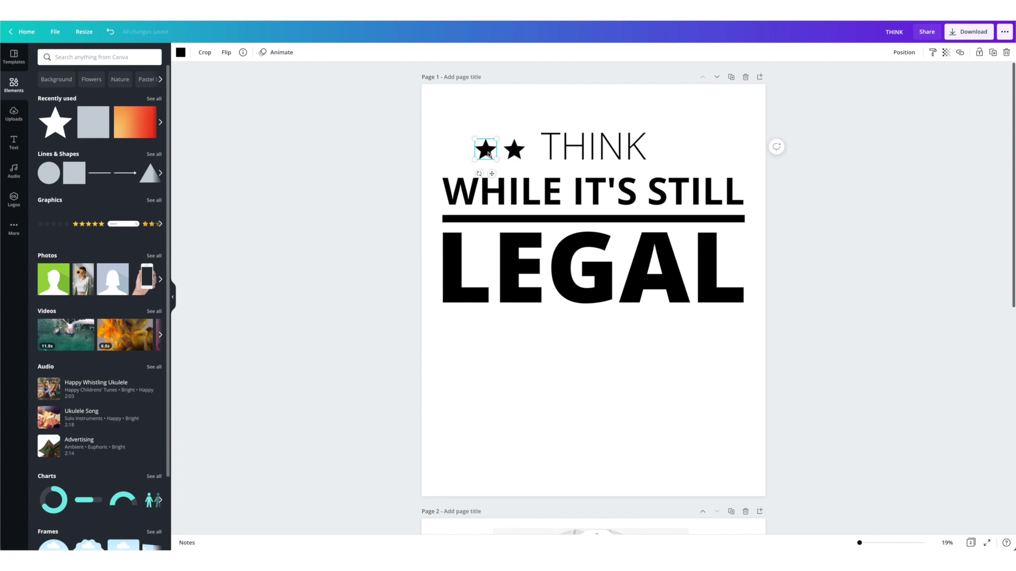
key("ctrl+v")
left_click_drag(487, 154, 459, 153)
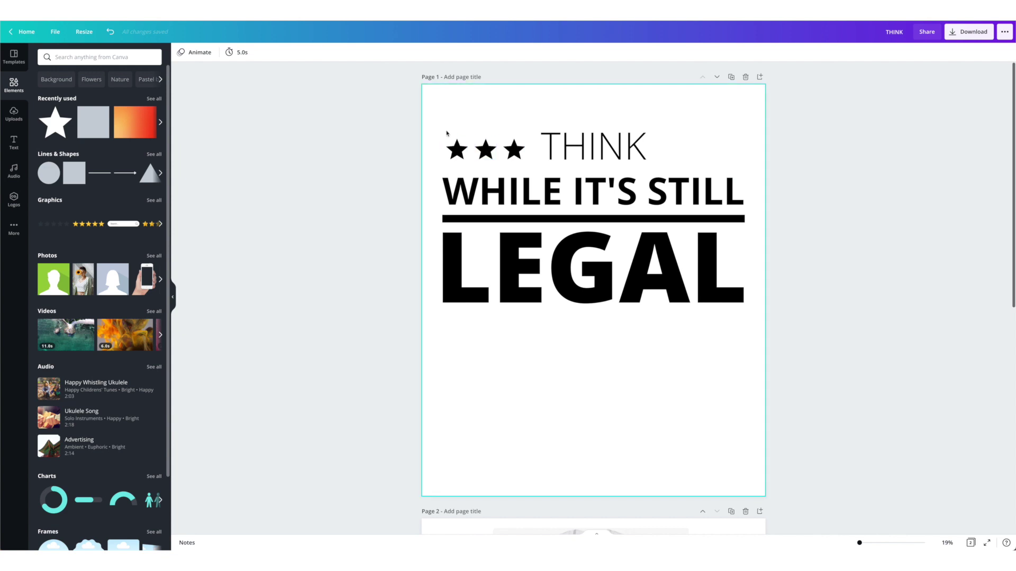
Select the three stars and copy them to the right of THINK
left_click_drag(446, 130, 523, 157)
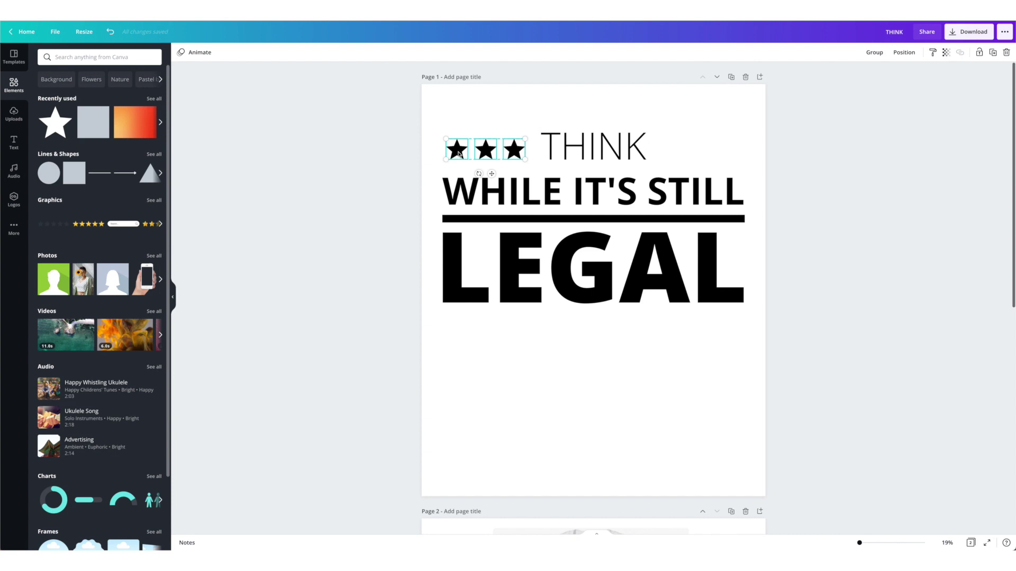
left_click_drag(458, 153, 676, 154)
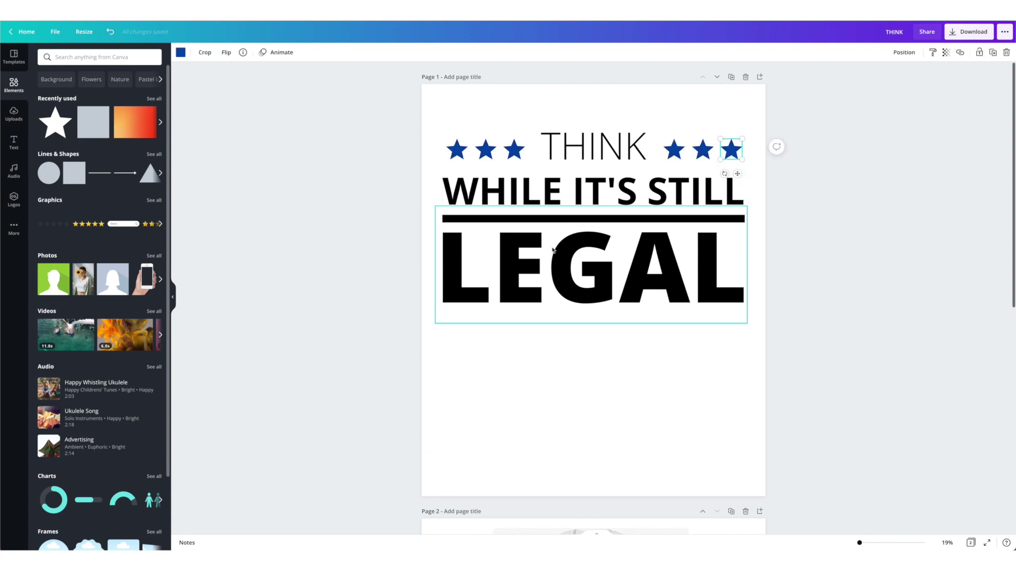
Make THINK, WHILE IT'S STILL and LEGAL dark blue
key("Escape")
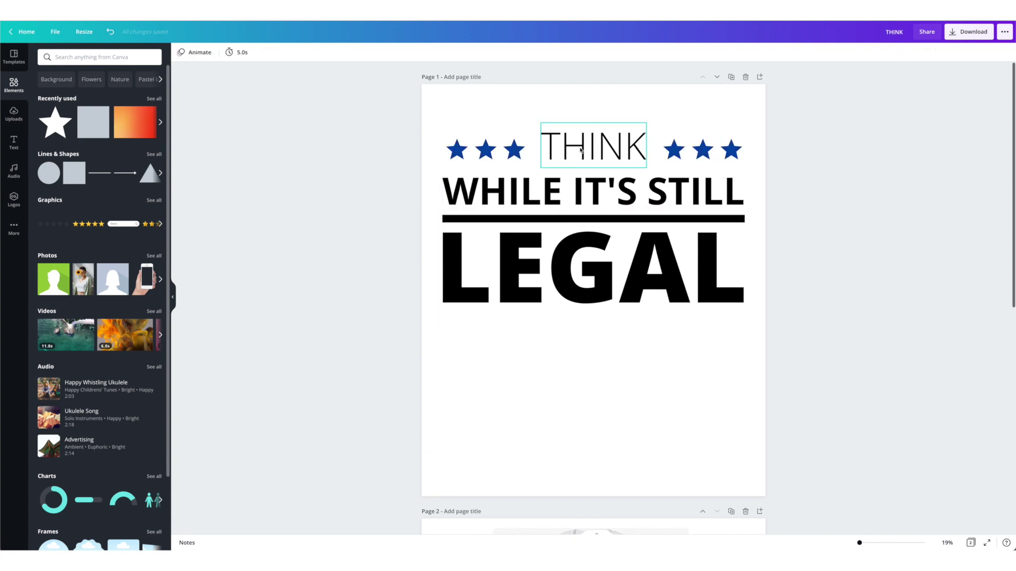
left_click(580, 150)
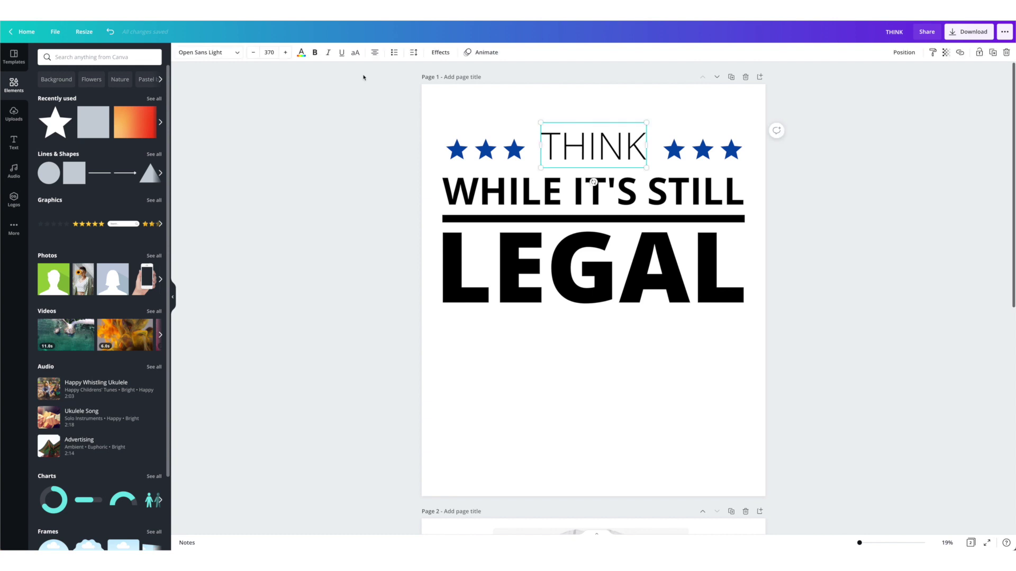
left_click(301, 53)
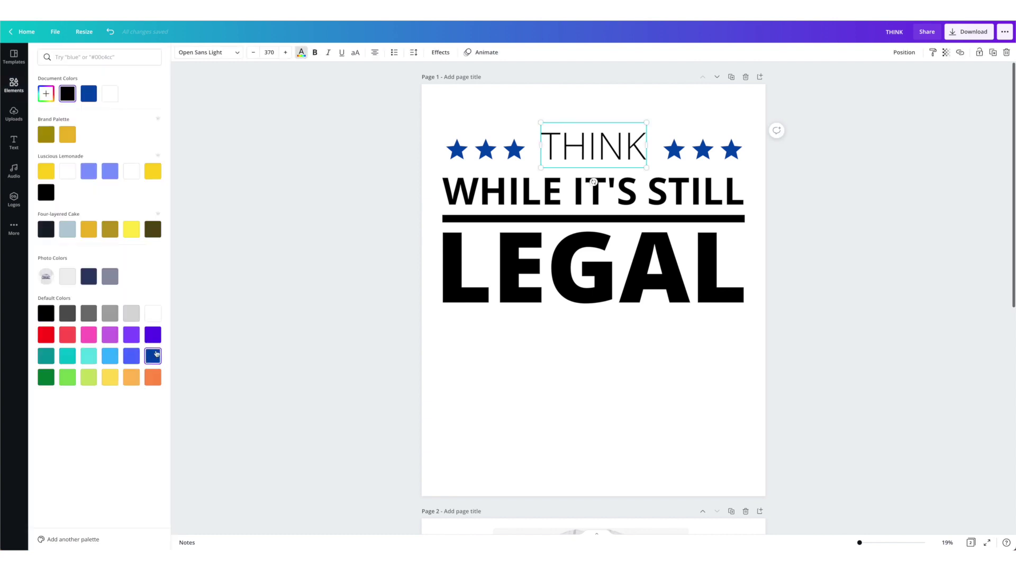
left_click(153, 357)
key("Tab")
left_click(153, 358)
key("Tab")
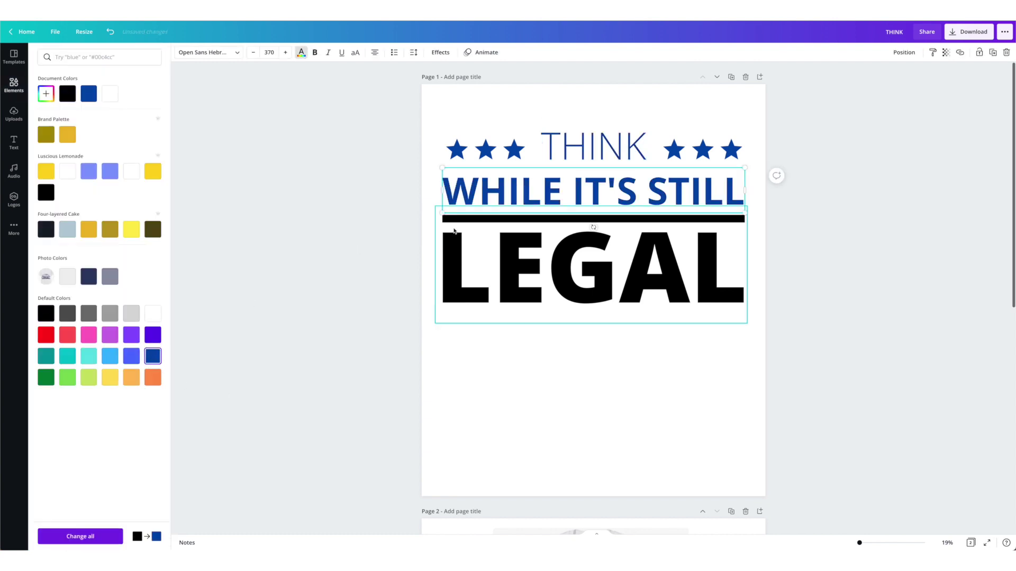
key("shift+Tab")
key("Tab")
left_click(153, 356)
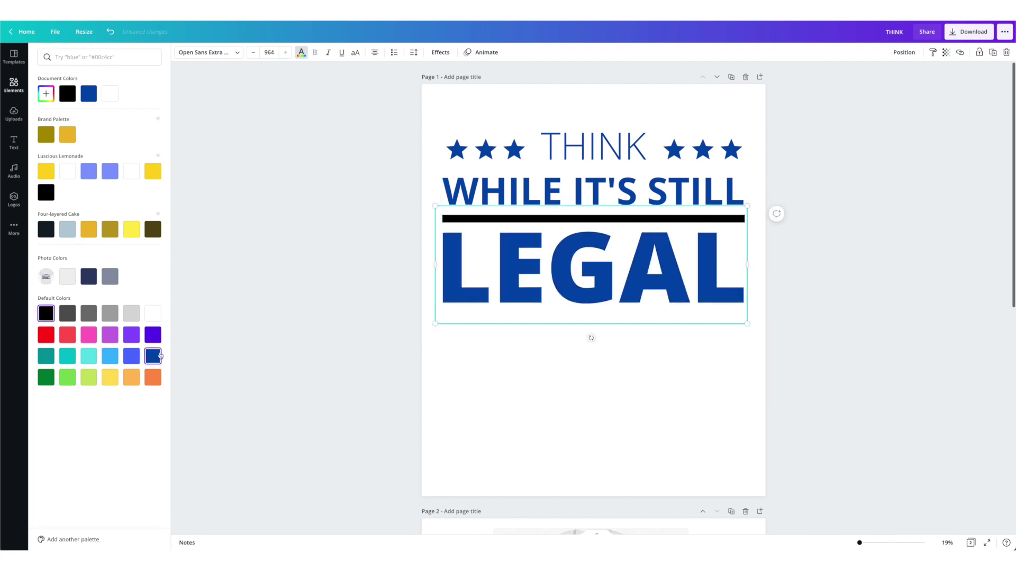
Turn the divider bar red and darken it with a custom colour
key("Tab")
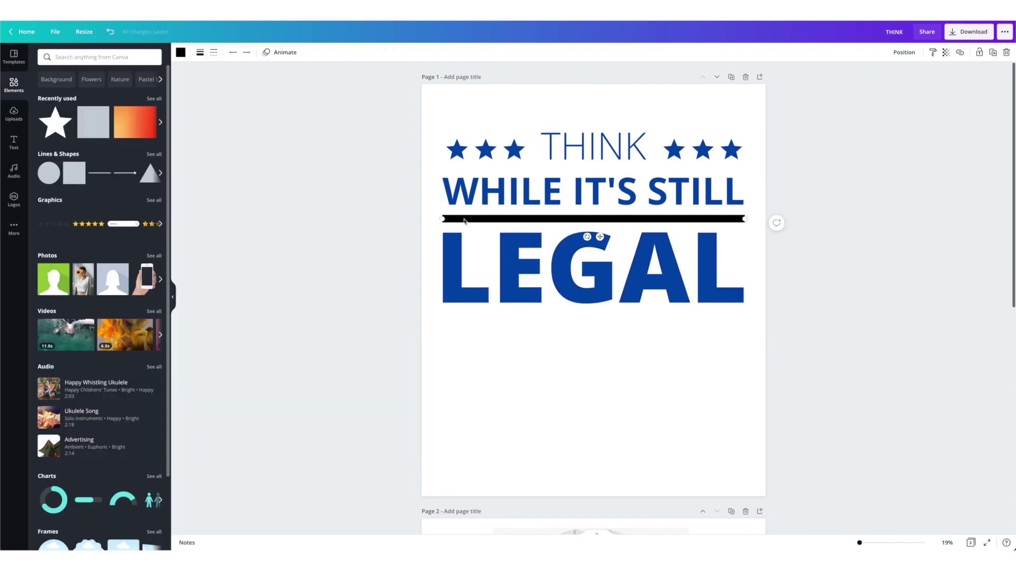
left_click(180, 52)
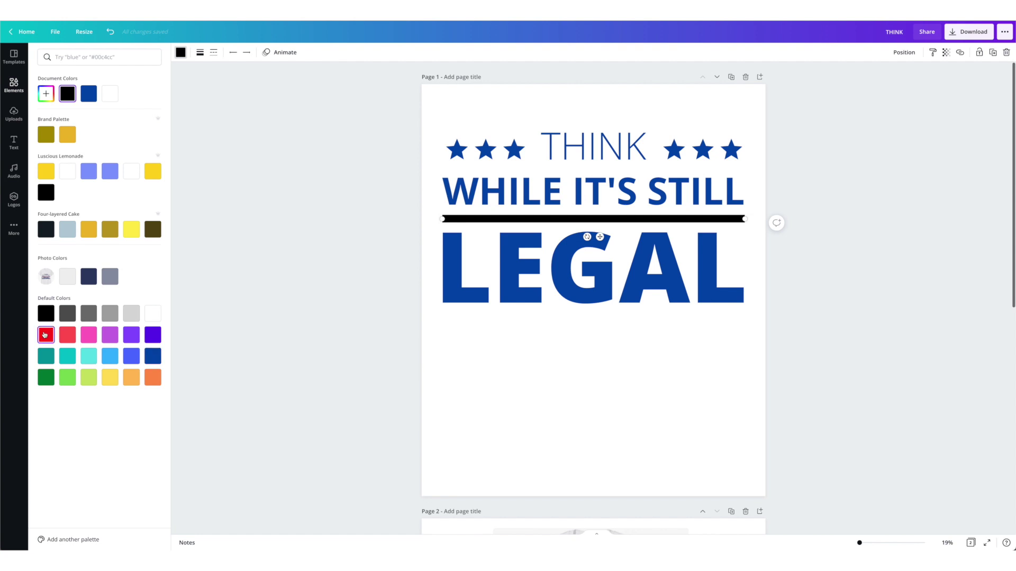
left_click(46, 335)
left_click(46, 96)
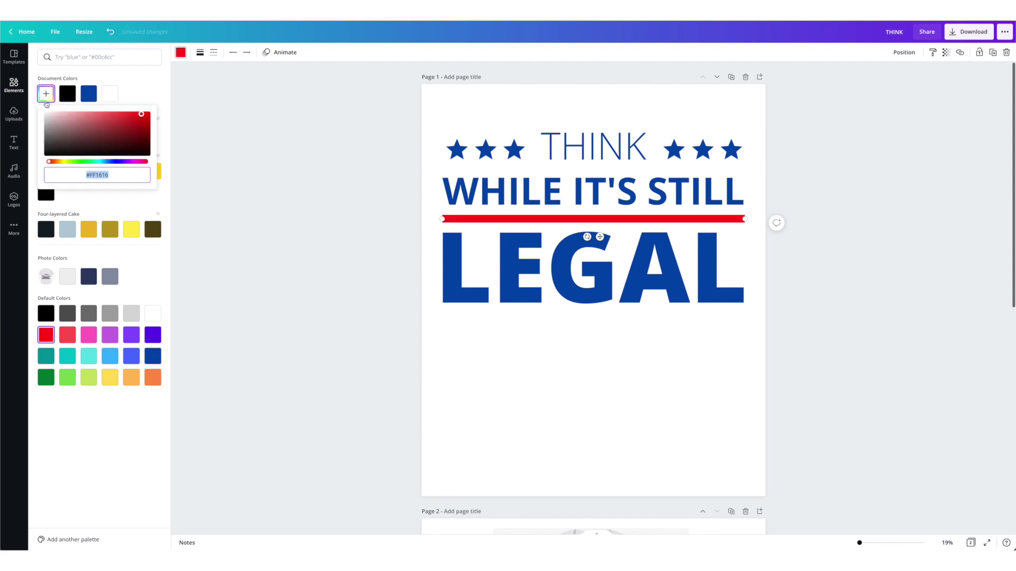
mouse_move(130, 122)
left_mouse_down()
mouse_move(119, 119)
mouse_move(131, 121)
left_mouse_up()
key("Escape")
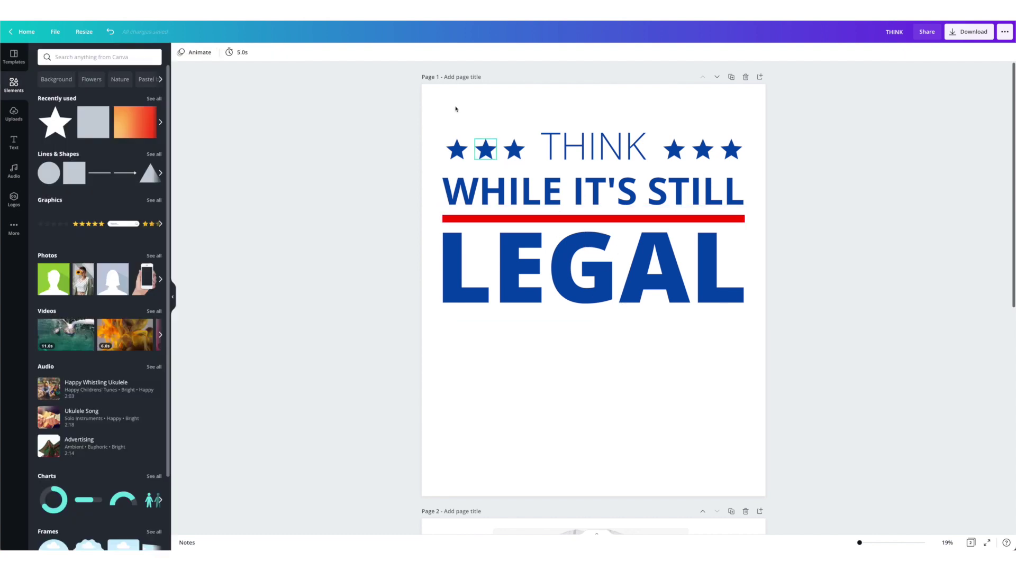
Select the full THINK / WHILE IT'S STILL / LEGAL slogan, centre it higher on page 1, and deselect
left_click_drag(430, 107, 750, 325)
left_click_drag(711, 291, 713, 282)
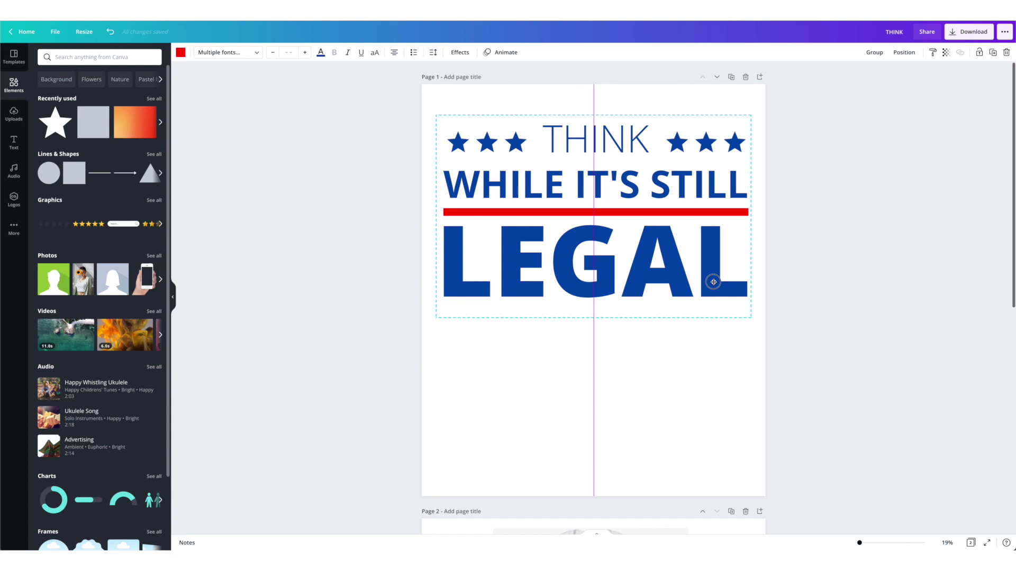
left_click_drag(713, 282, 713, 282)
key("Escape")
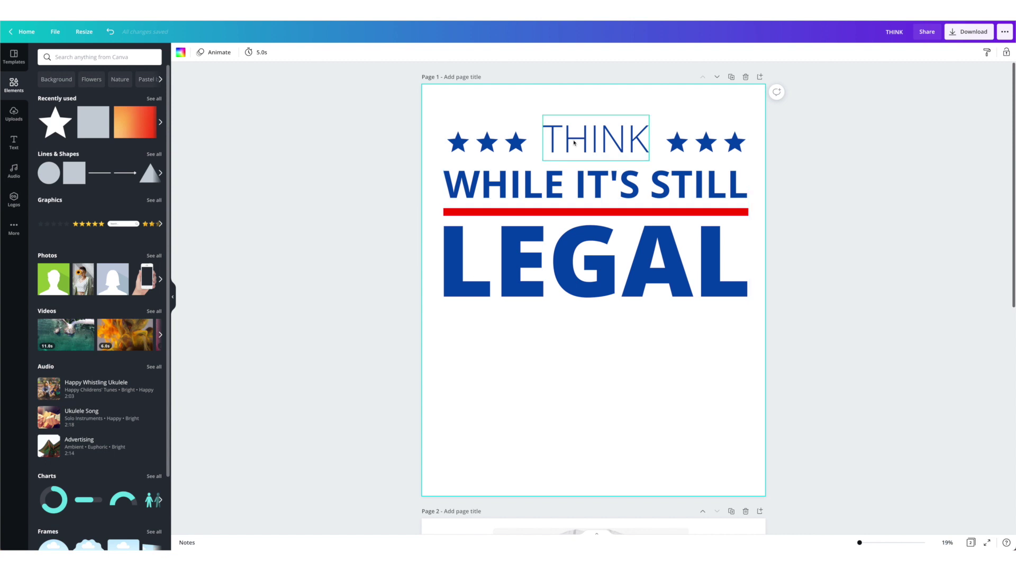
key("Escape")
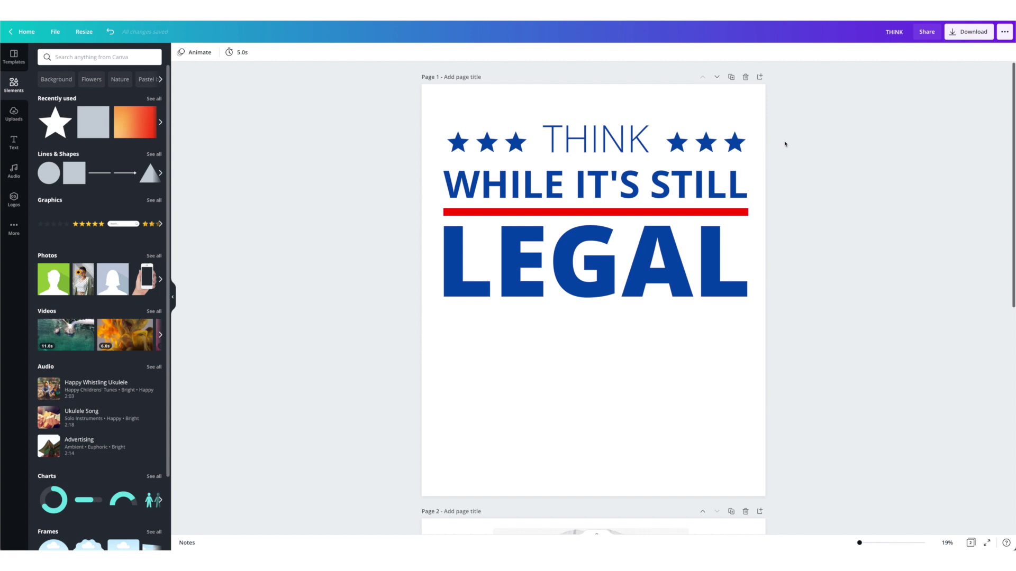
Download the design pages as PNG images in THINK.zip and dismiss the confirmation
left_click(969, 32)
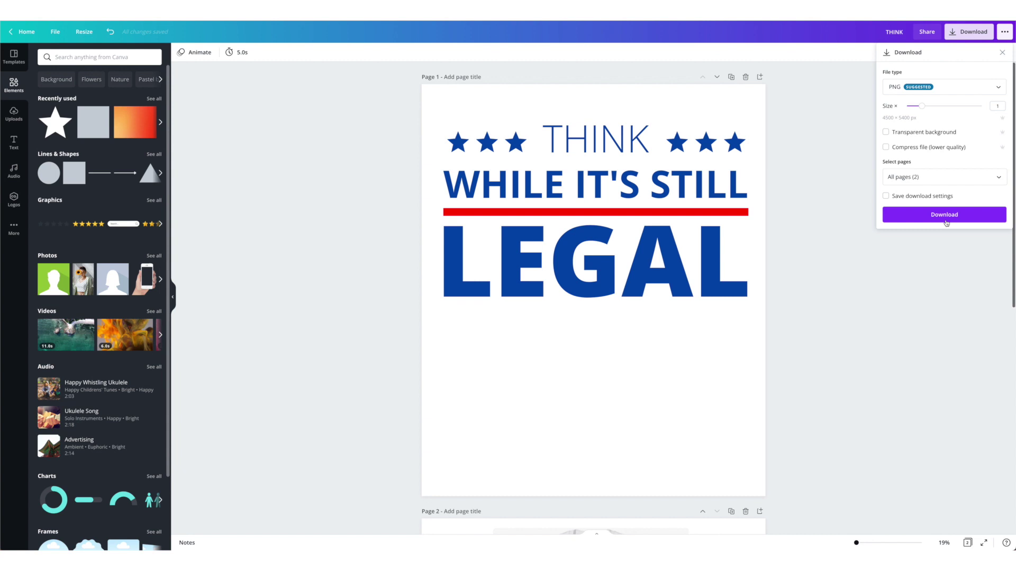
left_click(945, 220)
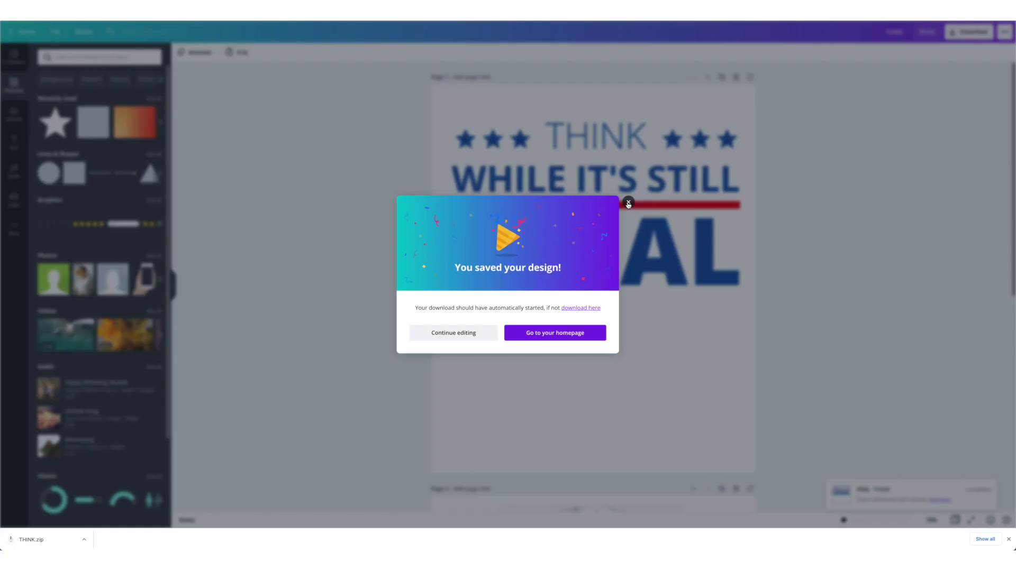
left_click(628, 203)
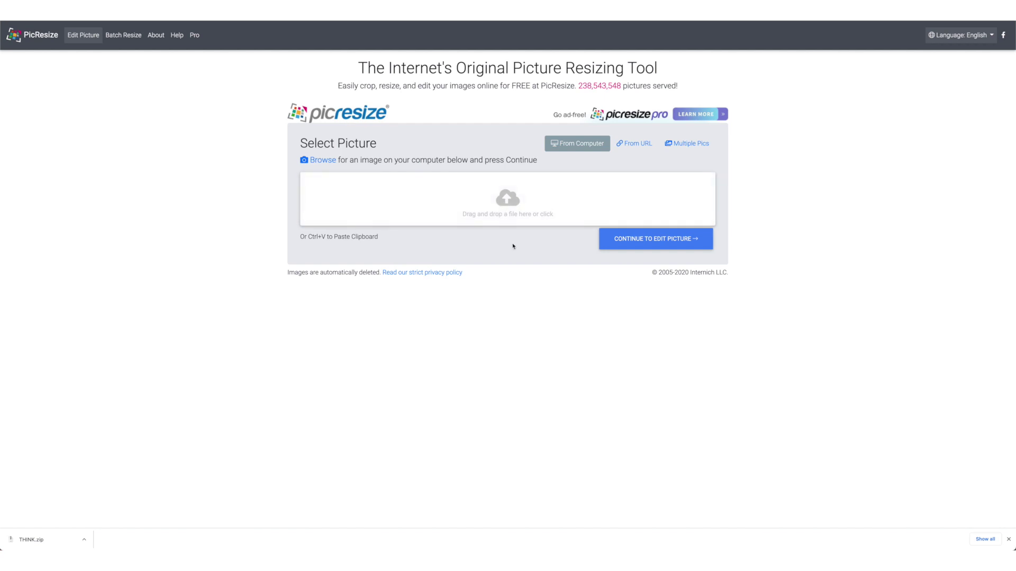
Paste the design into PicResize and set a custom width of 4500 px (4500×5400)
key("ctrl+v")
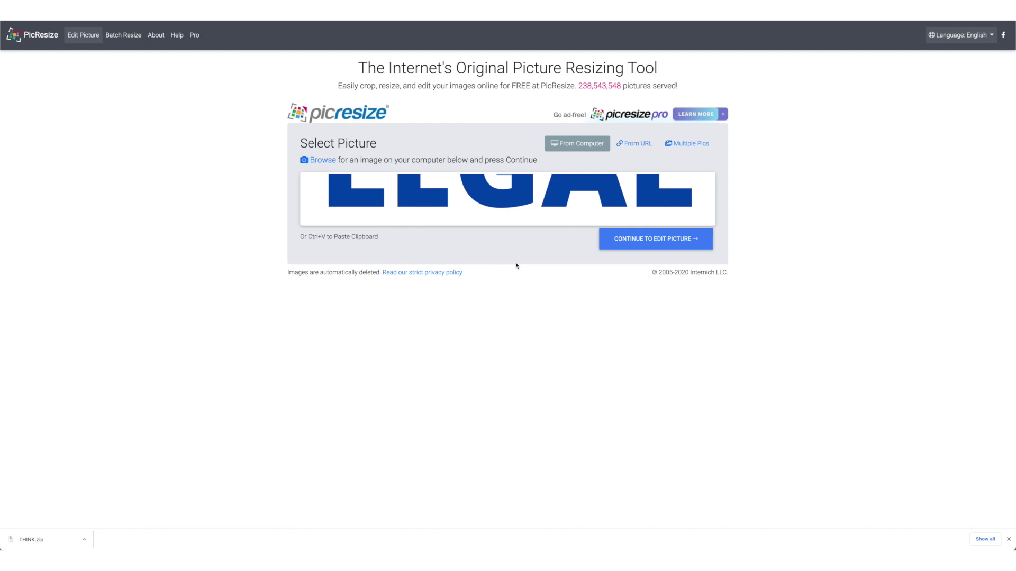
left_click(651, 240)
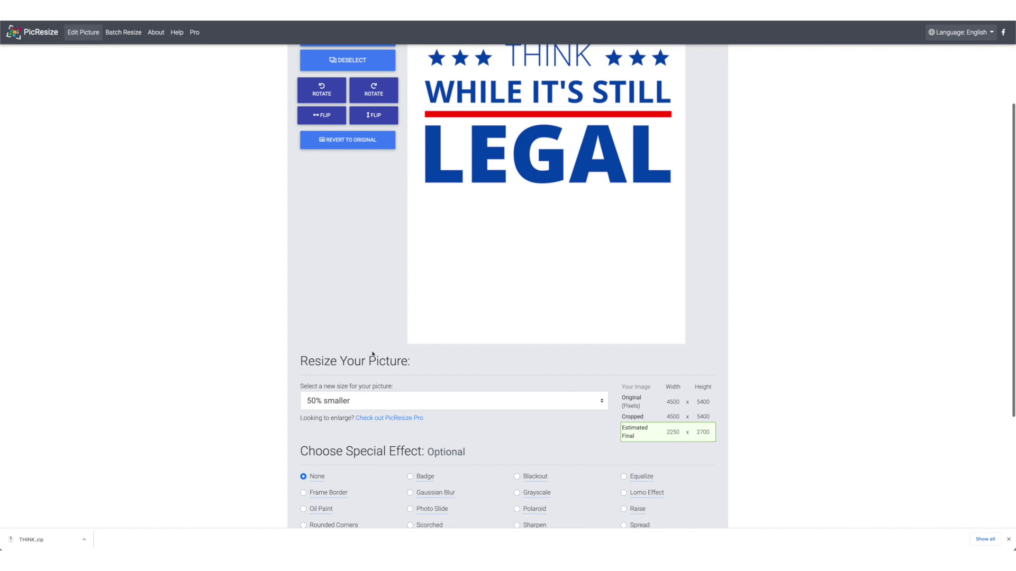
scroll(451, 401, "up", 1)
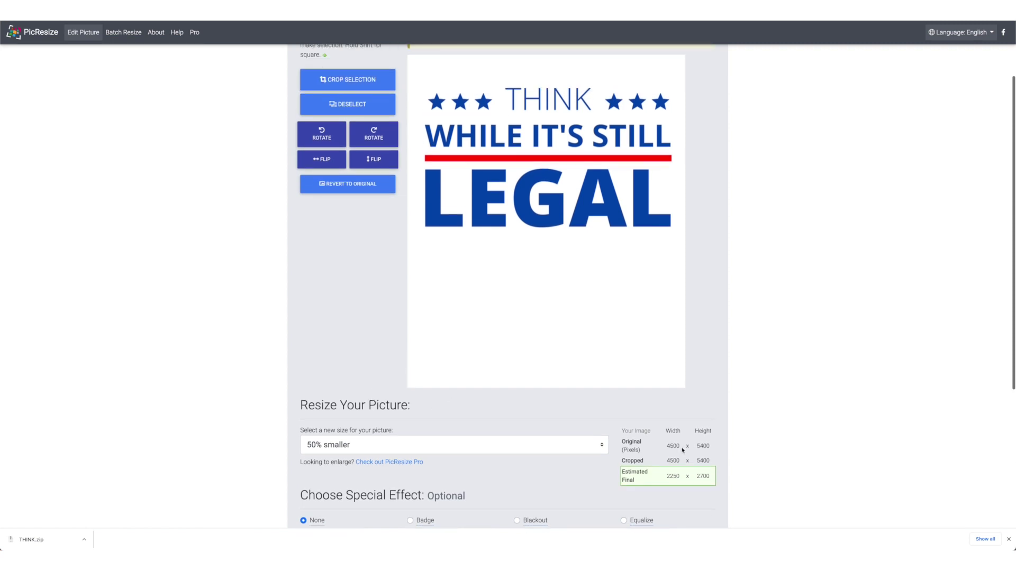
scroll(443, 453, "down", 2)
left_click(346, 369)
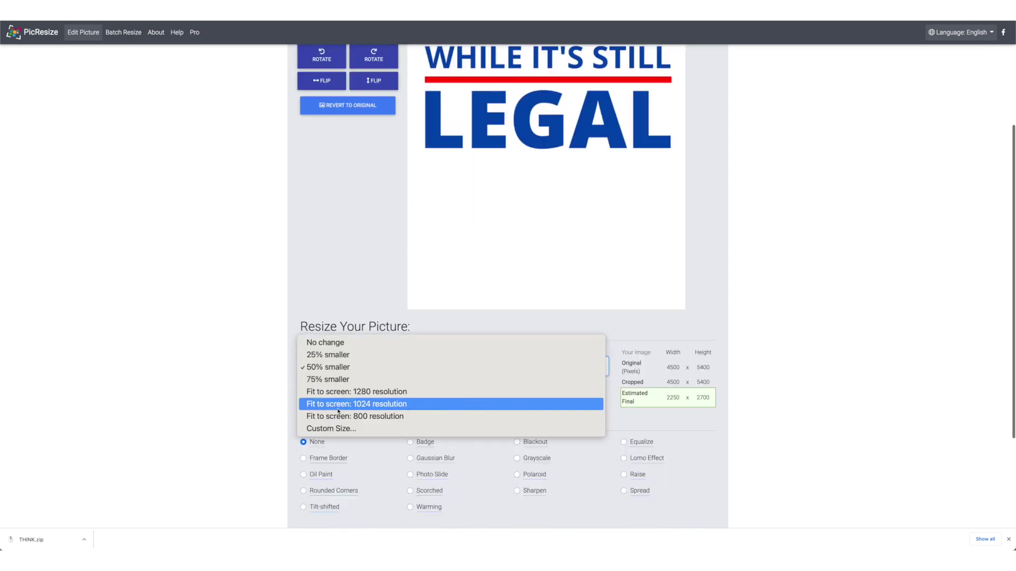
left_click(331, 429)
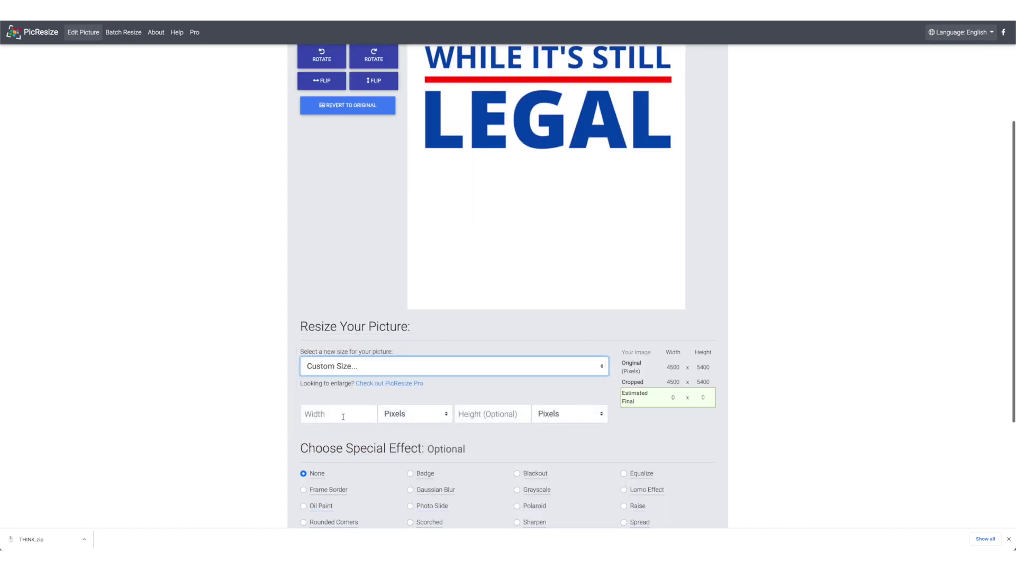
left_click(332, 414)
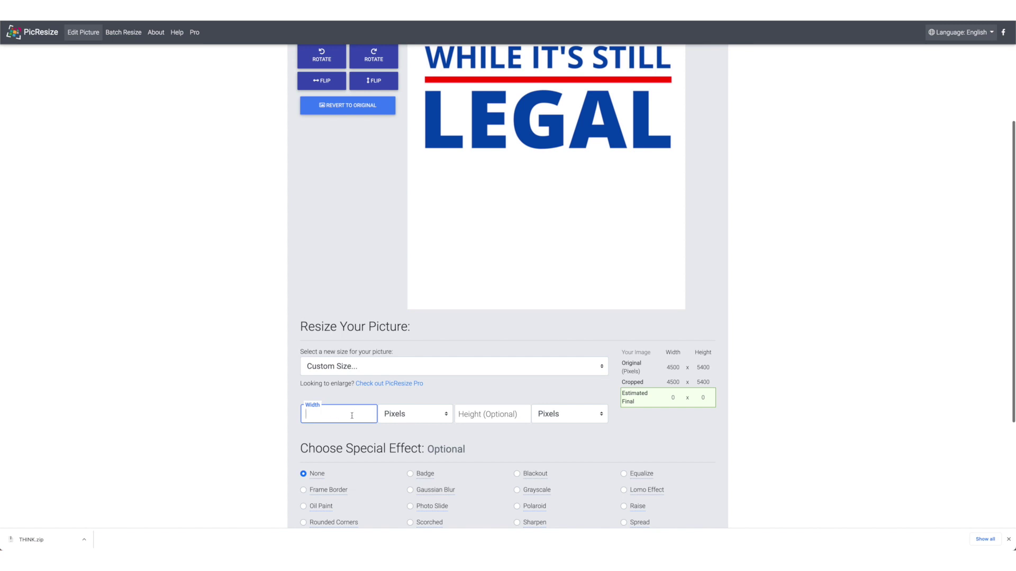
type("4500")
Save the resized image as rsz_1.png and open it to check
scroll(533, 420, "down", 3)
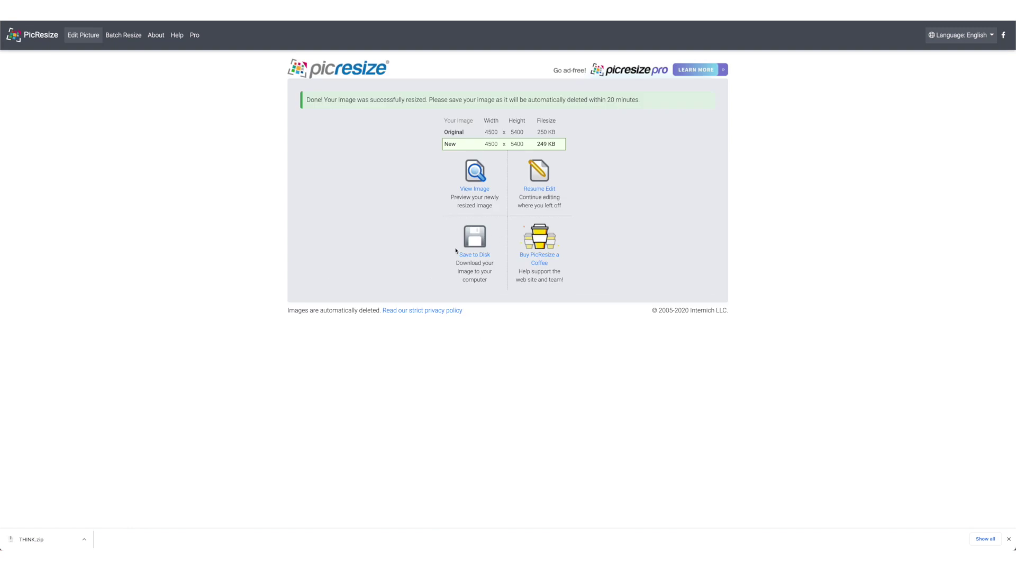
left_click(474, 257)
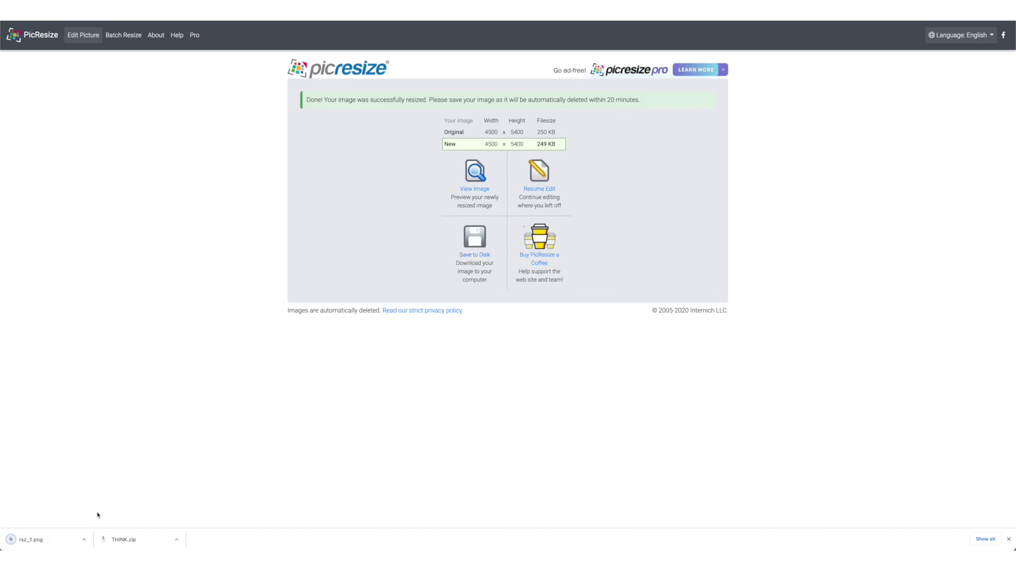
left_click(25, 541)
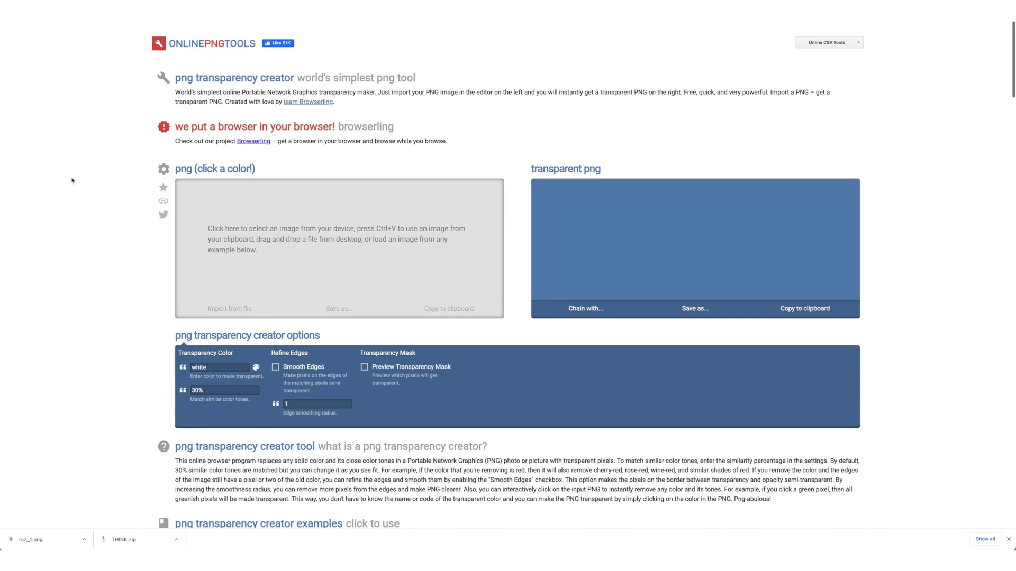
Paste the resized design into the transparency tool and download the transparent-background PNG
key("ctrl+v")
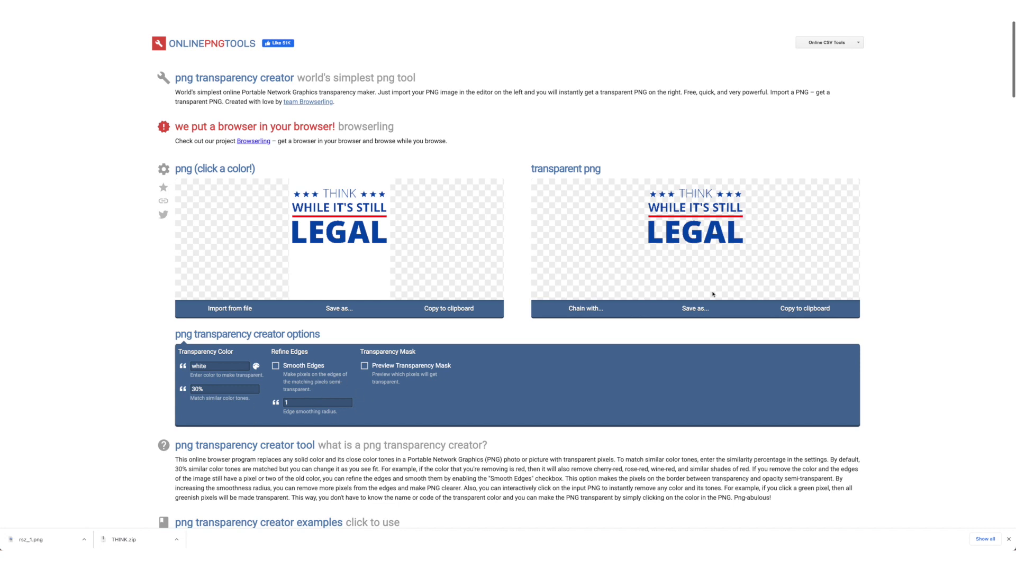
left_click(694, 310)
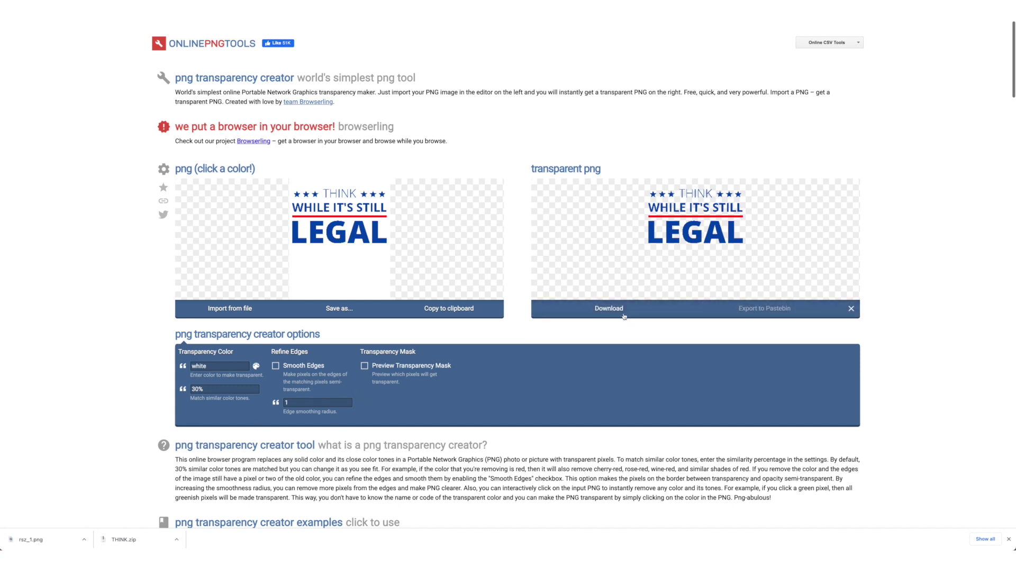
left_click(620, 312)
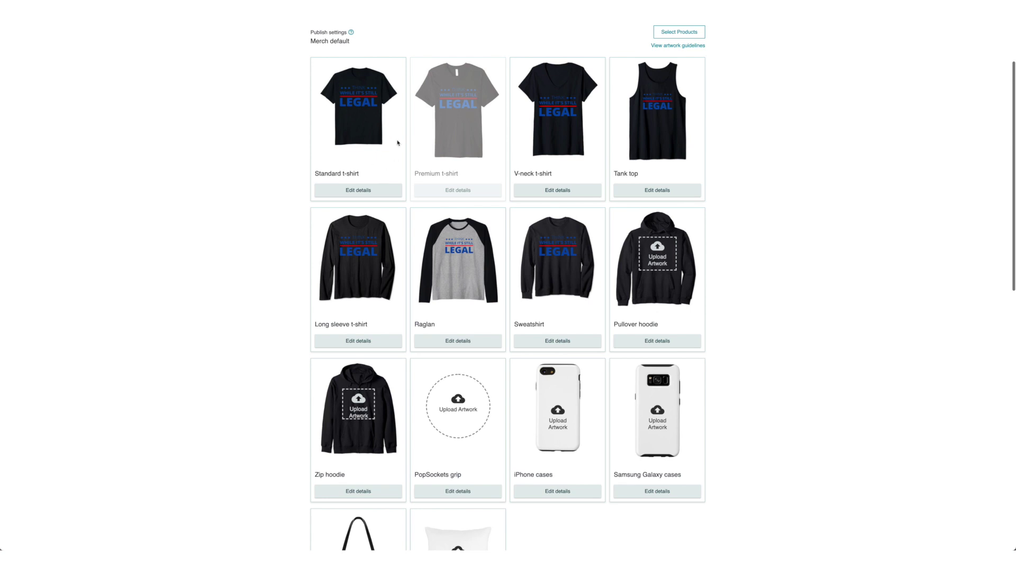
Set the Merch standard t-shirt colour to white in its product details
left_click(358, 192)
left_click(571, 263)
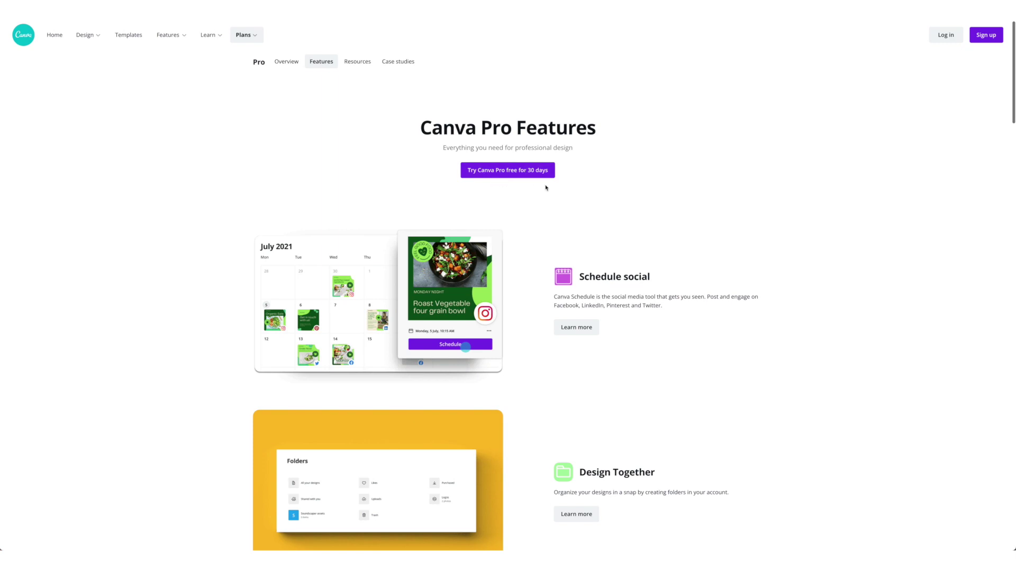
scroll(564, 241, "down", 1)
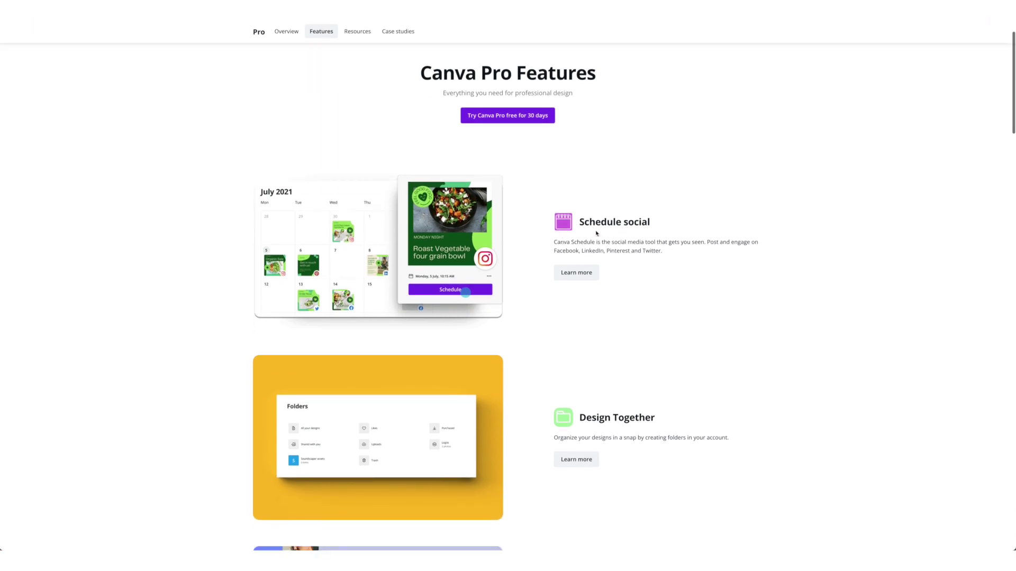
scroll(596, 231, "down", 3)
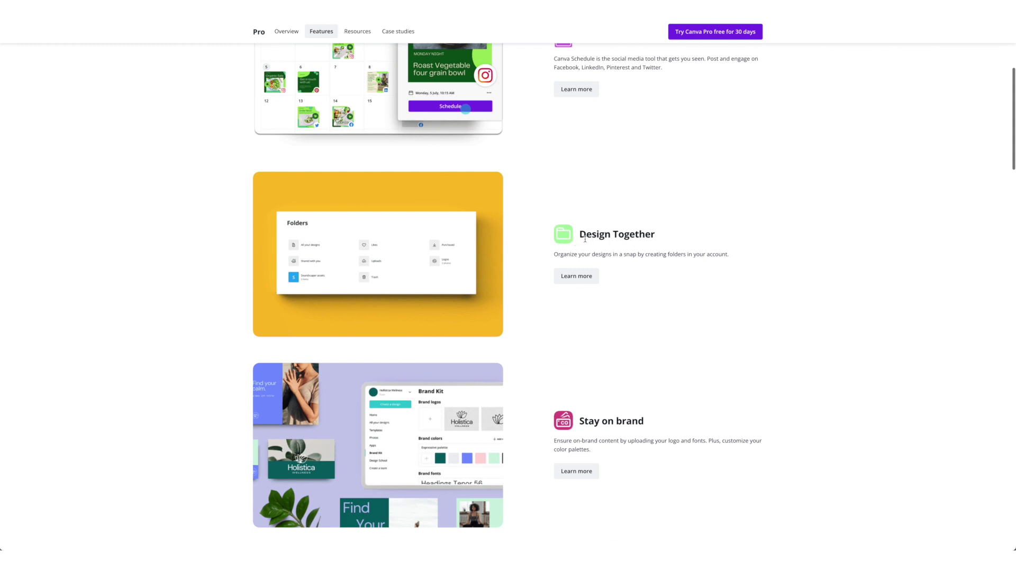
scroll(585, 239, "down", 3)
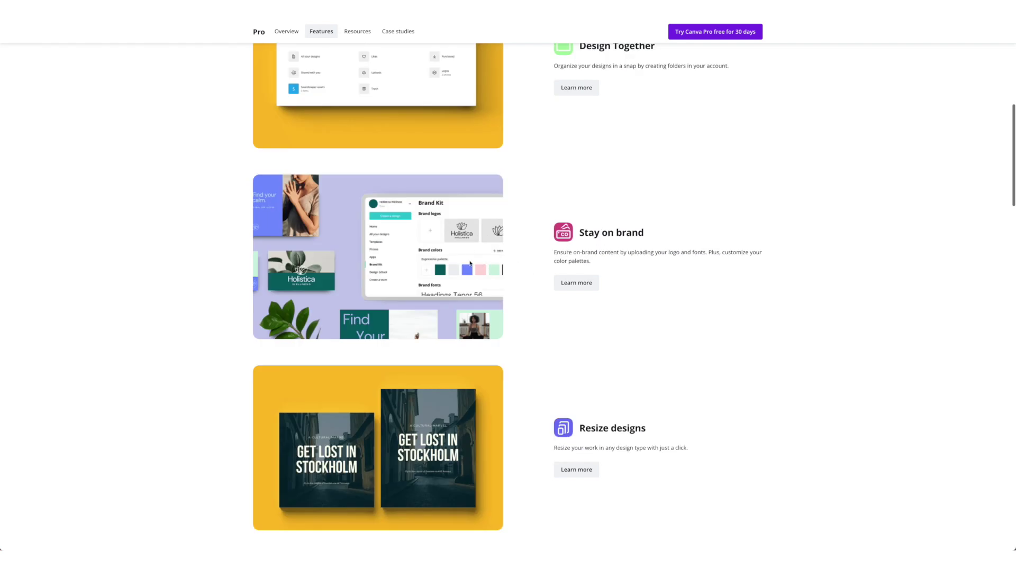
scroll(530, 268, "down", 3)
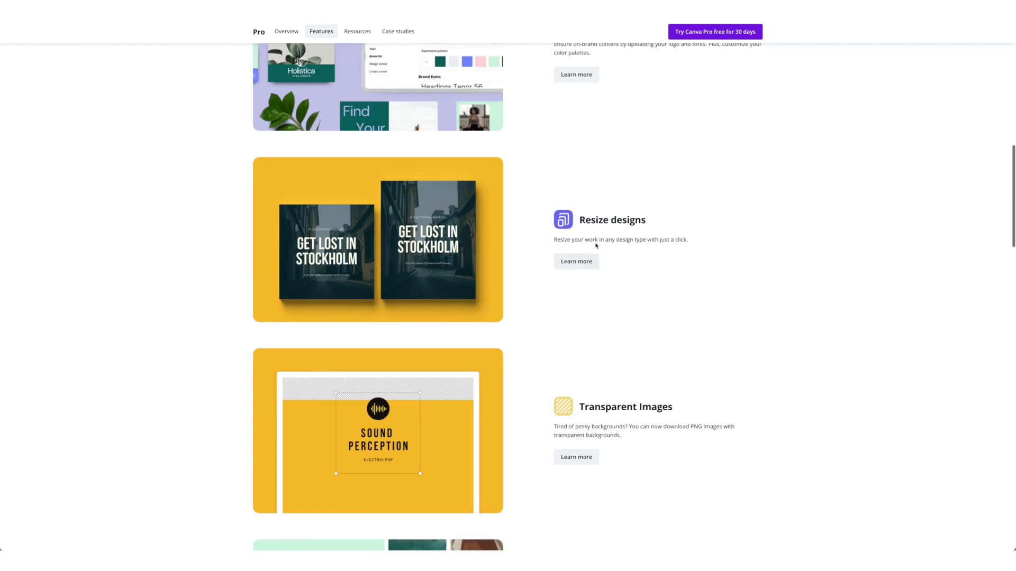
scroll(565, 254, "down", 3)
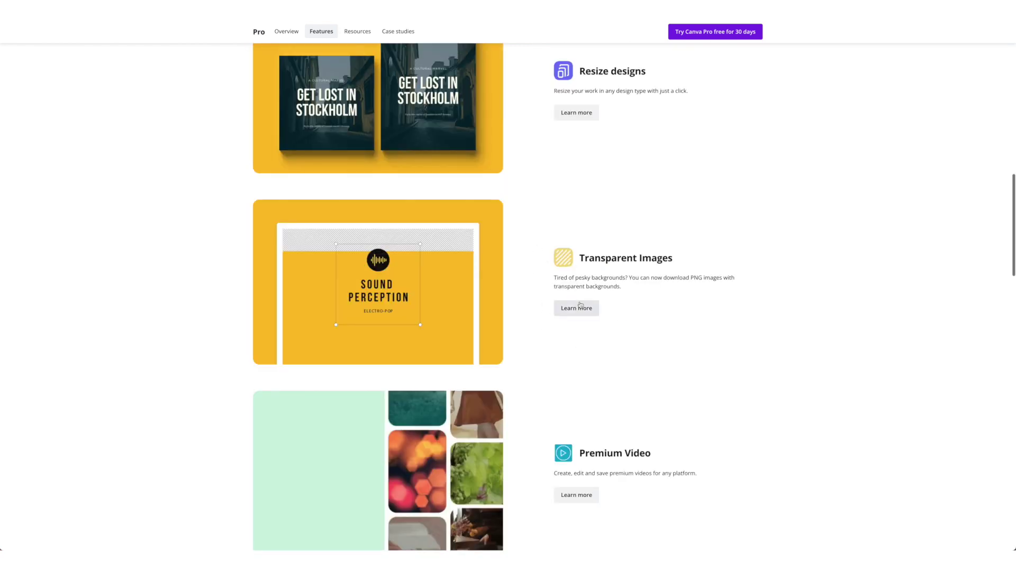
scroll(621, 276, "down", 5)
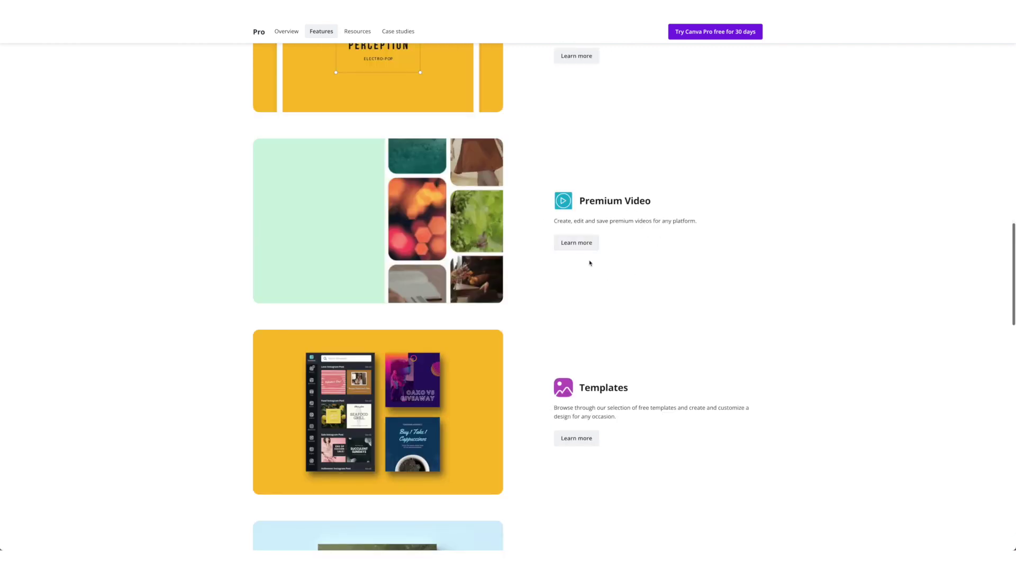
scroll(594, 261, "down", 3)
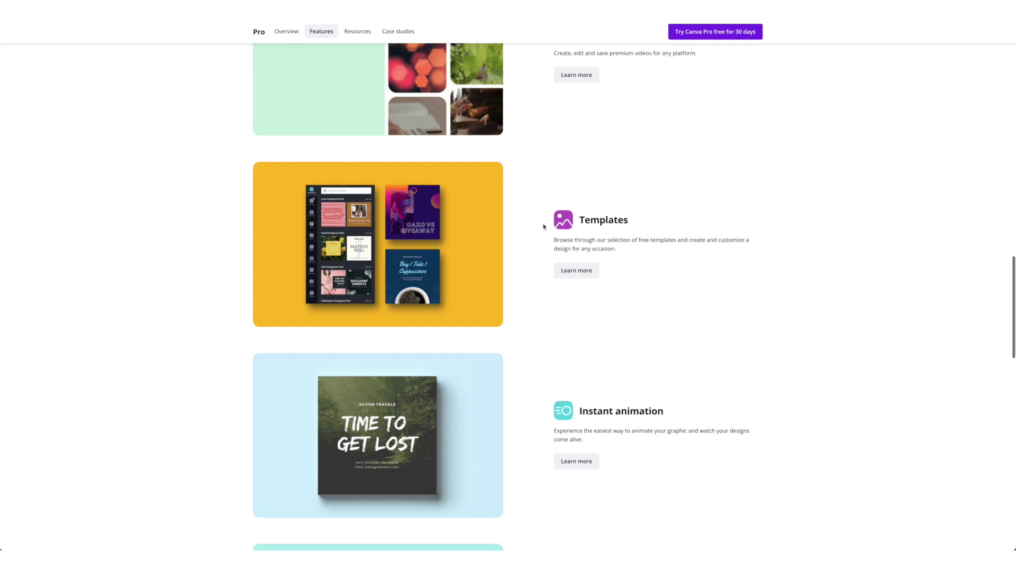
scroll(630, 263, "down", 2)
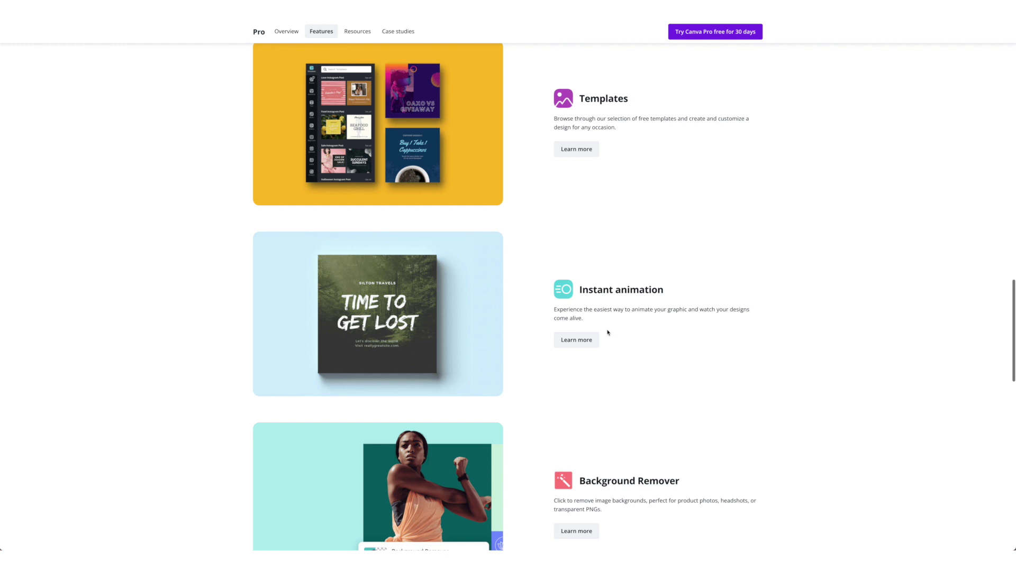
scroll(607, 332, "down", 4)
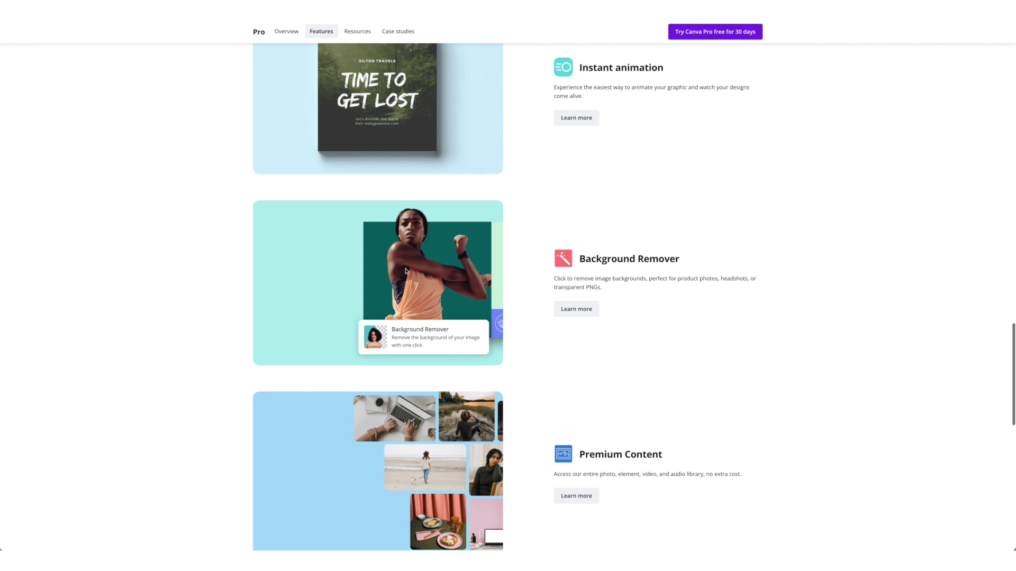
scroll(530, 331, "down", 3)
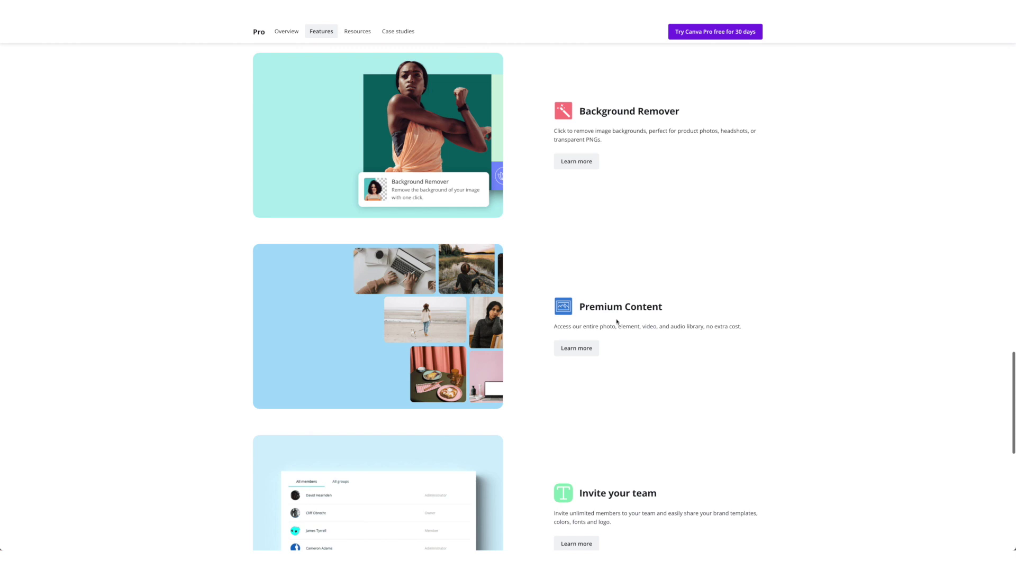
scroll(614, 324, "down", 3)
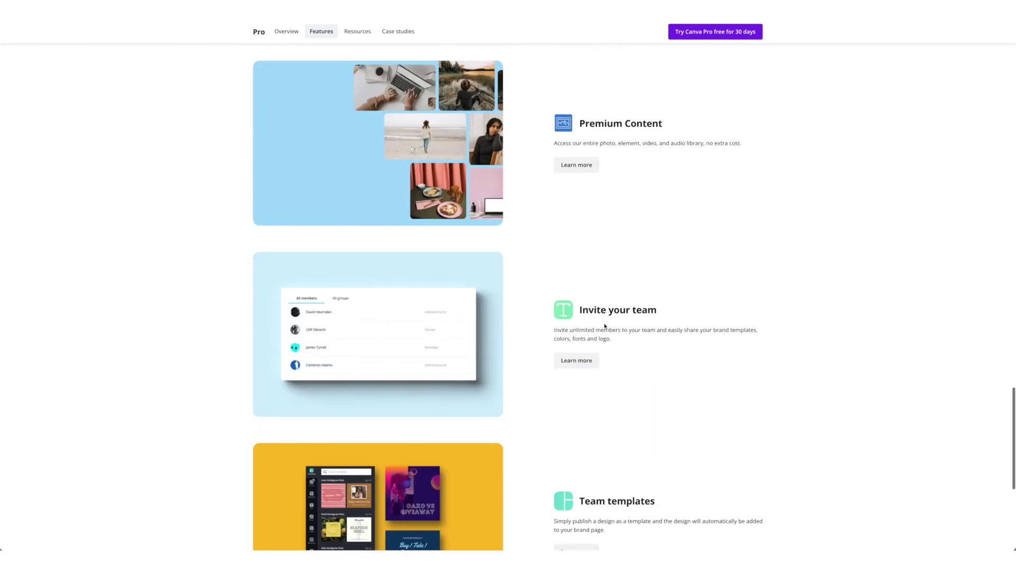
scroll(595, 325, "down", 4)
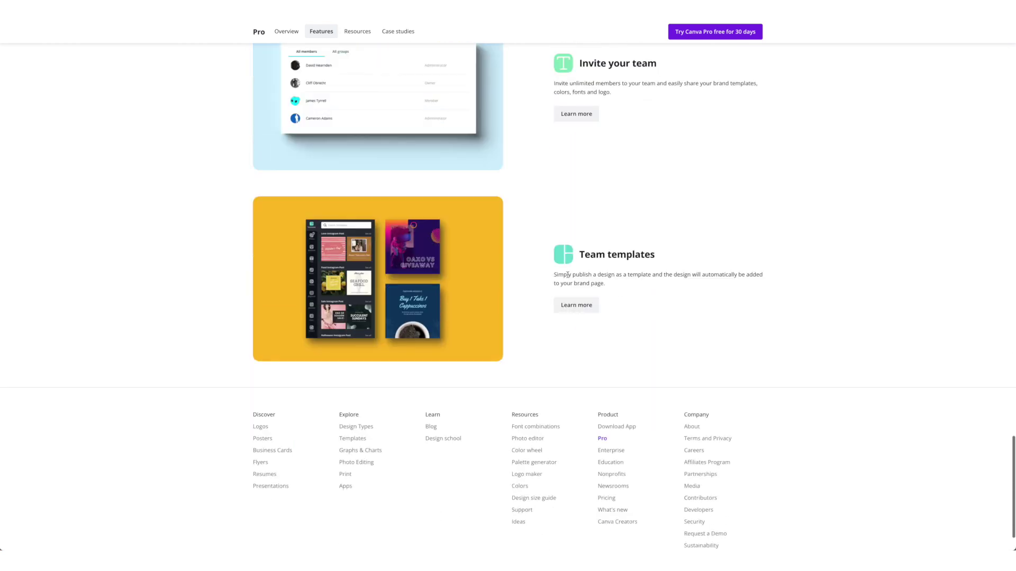
scroll(628, 287, "up", 20)
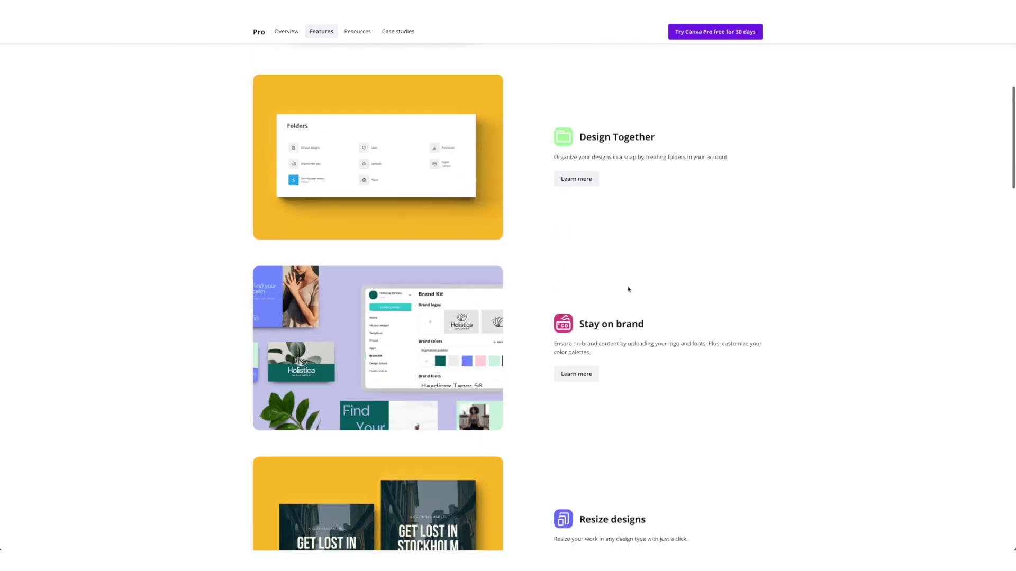
scroll(628, 289, "up", 4)
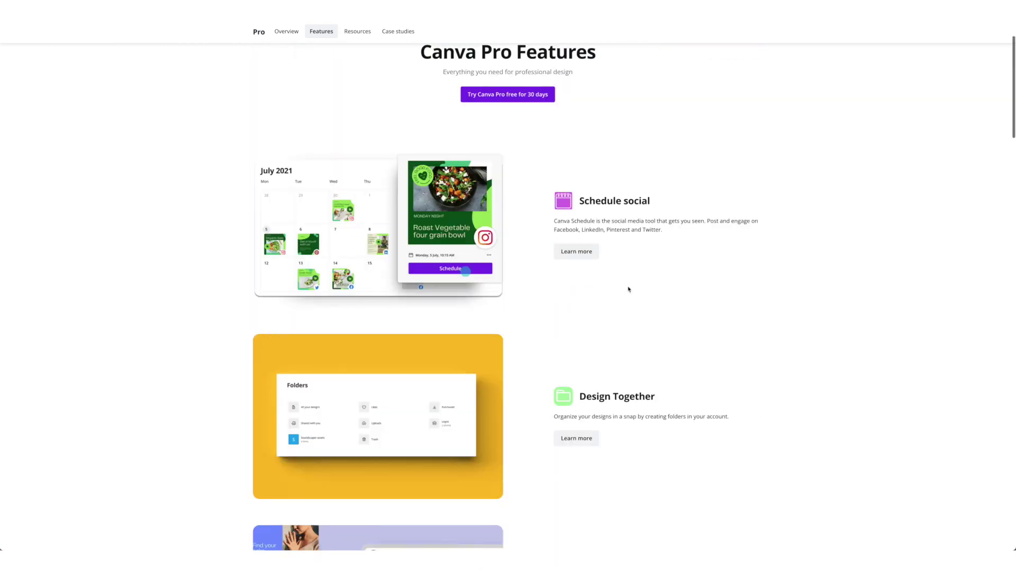